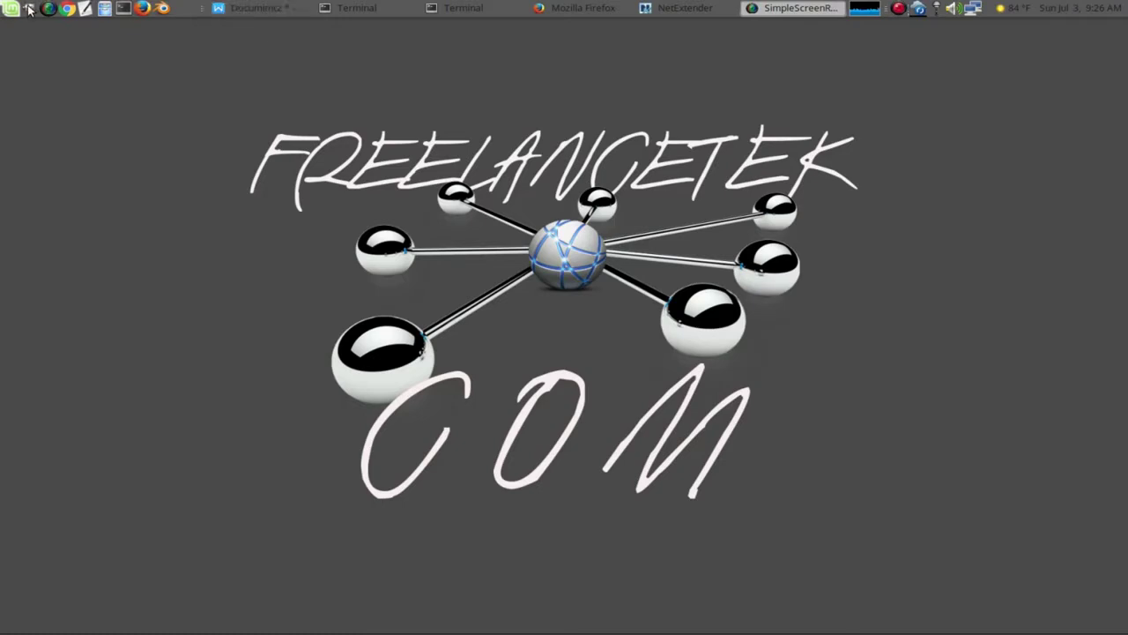
Step: Browse the Control Center from the System menu, then show the System › Administration submenu listing Synaptic
left_click(11, 9)
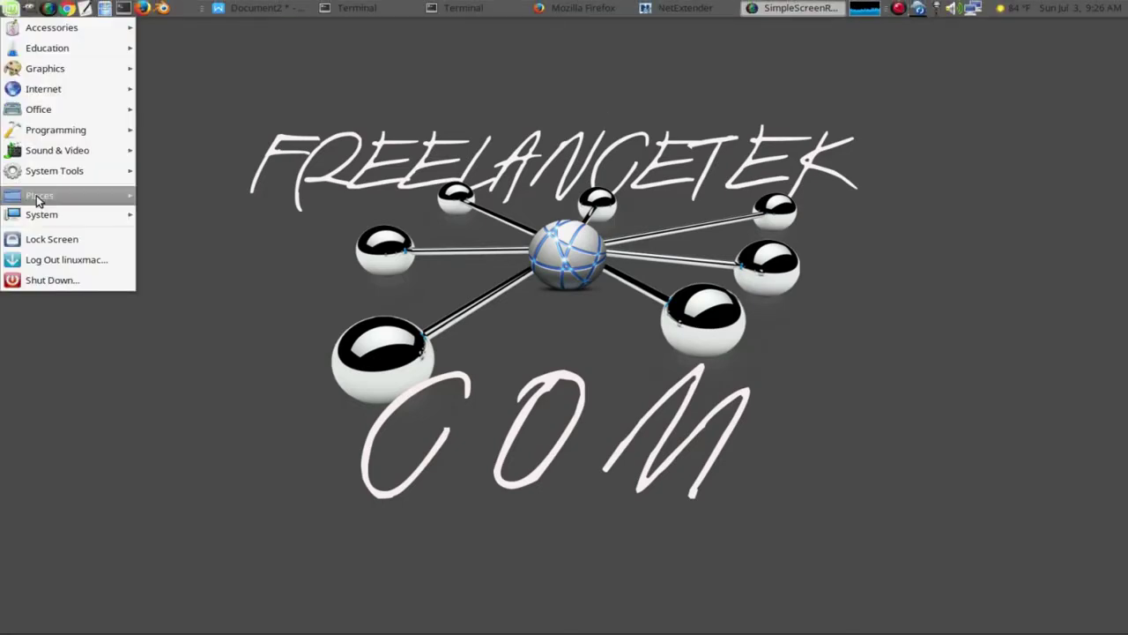
mouse_move(75, 212)
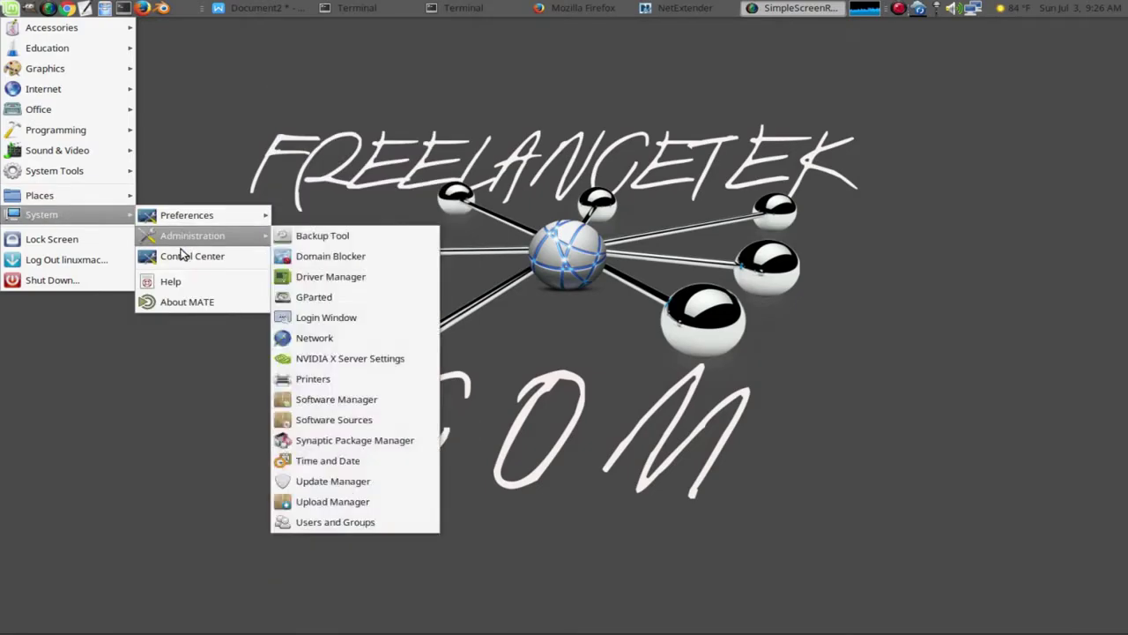
left_click(181, 256)
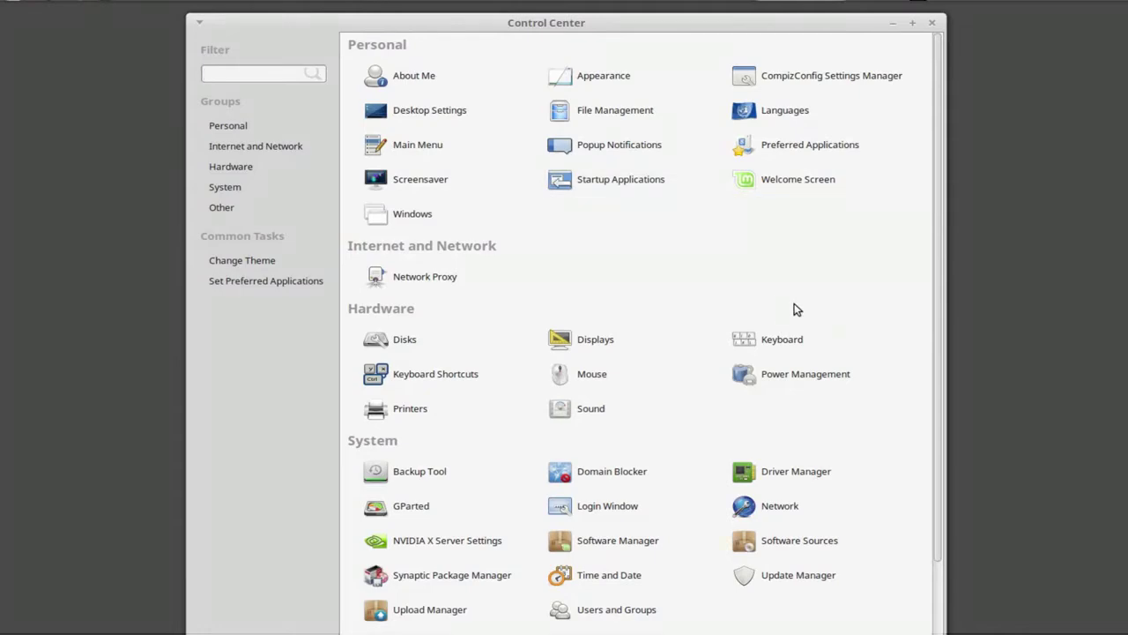
scroll(715, 314, "down", 2)
scroll(726, 327, "up", 2)
scroll(727, 327, "down", 2)
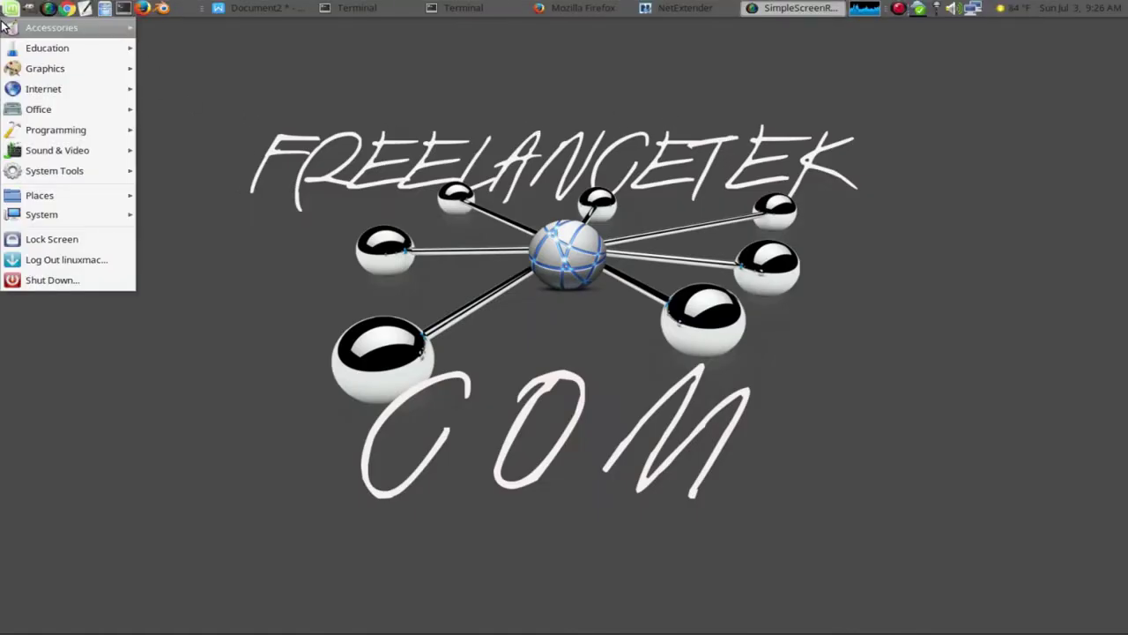
mouse_move(50, 221)
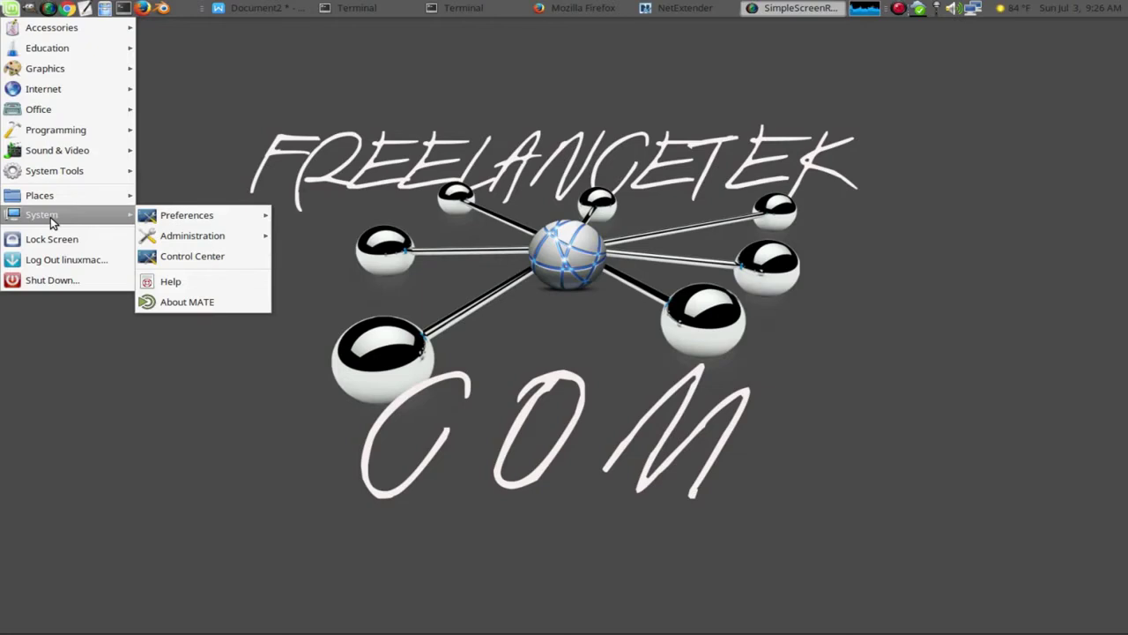
mouse_move(188, 240)
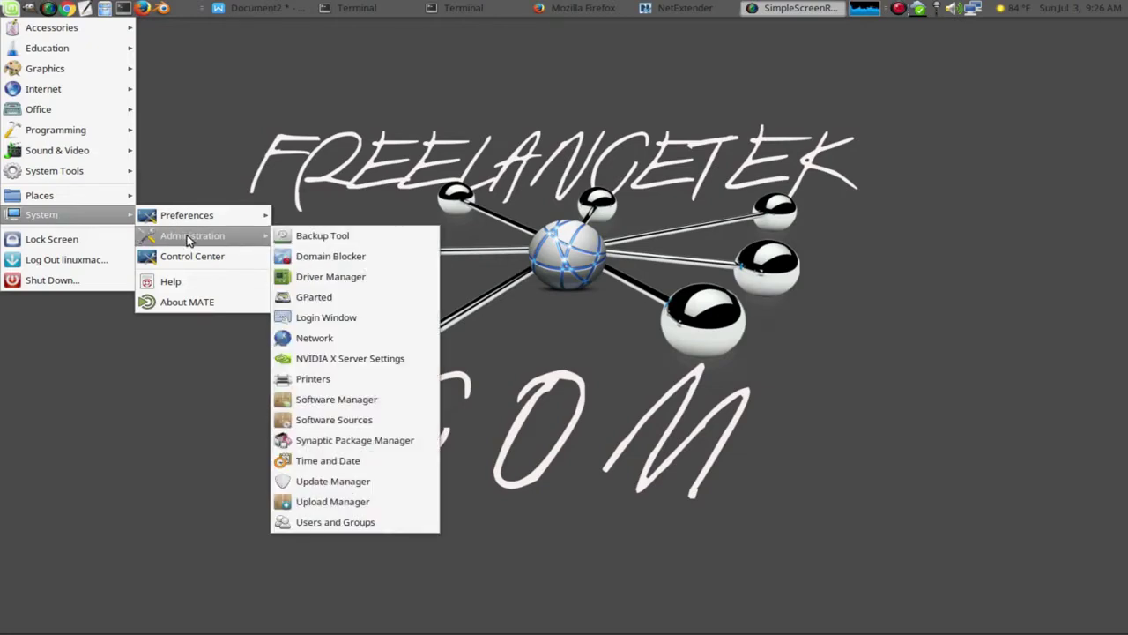
Step: Launch Synaptic Package Manager, authenticating with the administrator password
left_click(353, 442)
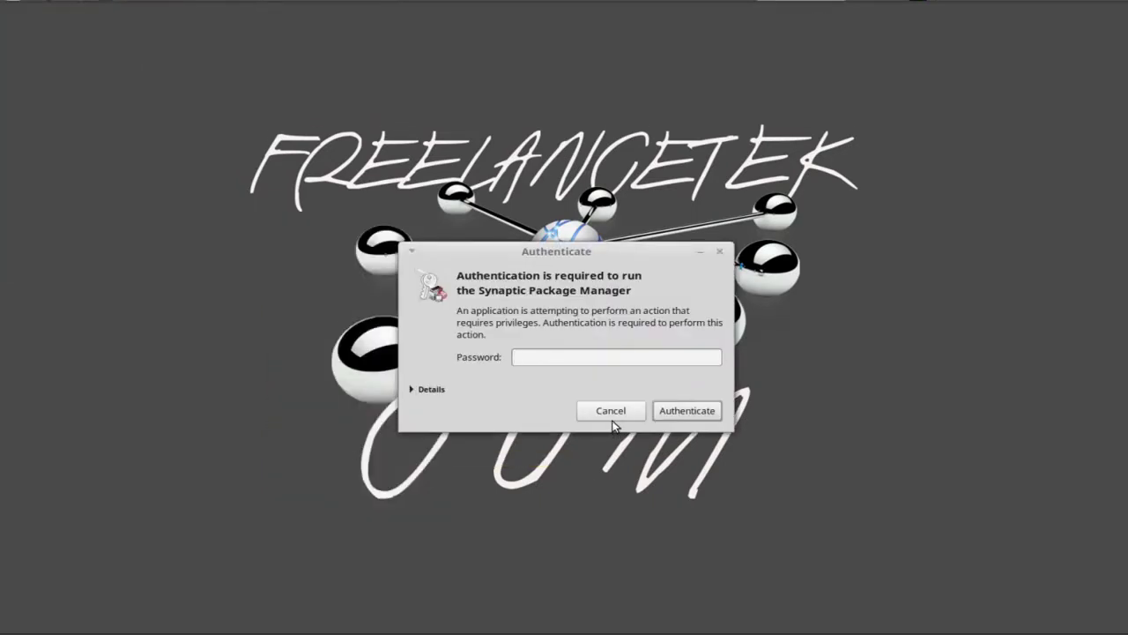
type("•••••••••••")
key("Return")
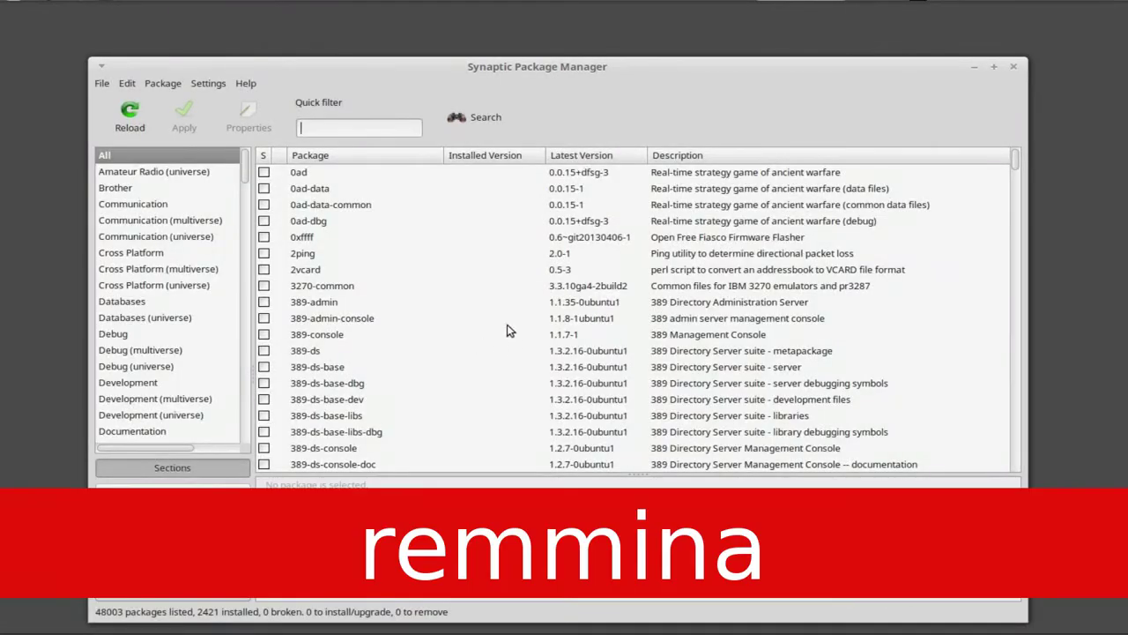
Step: Quick-filter the package list to 'remm' to show the Remmina packages
left_click_drag(577, 67, 584, 43)
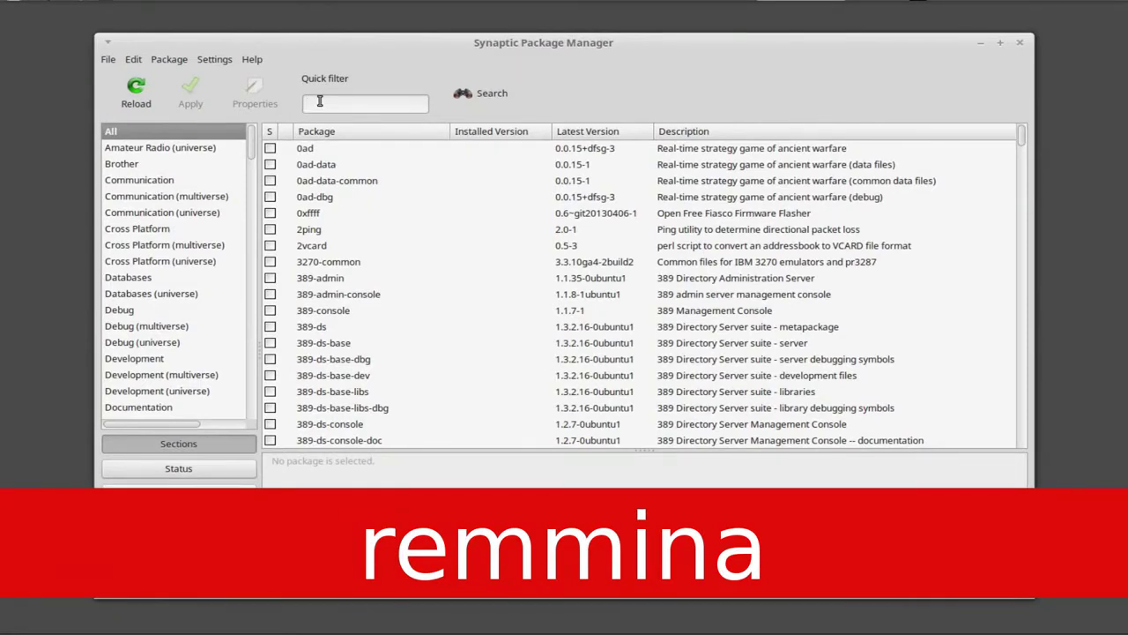
type("ramm")
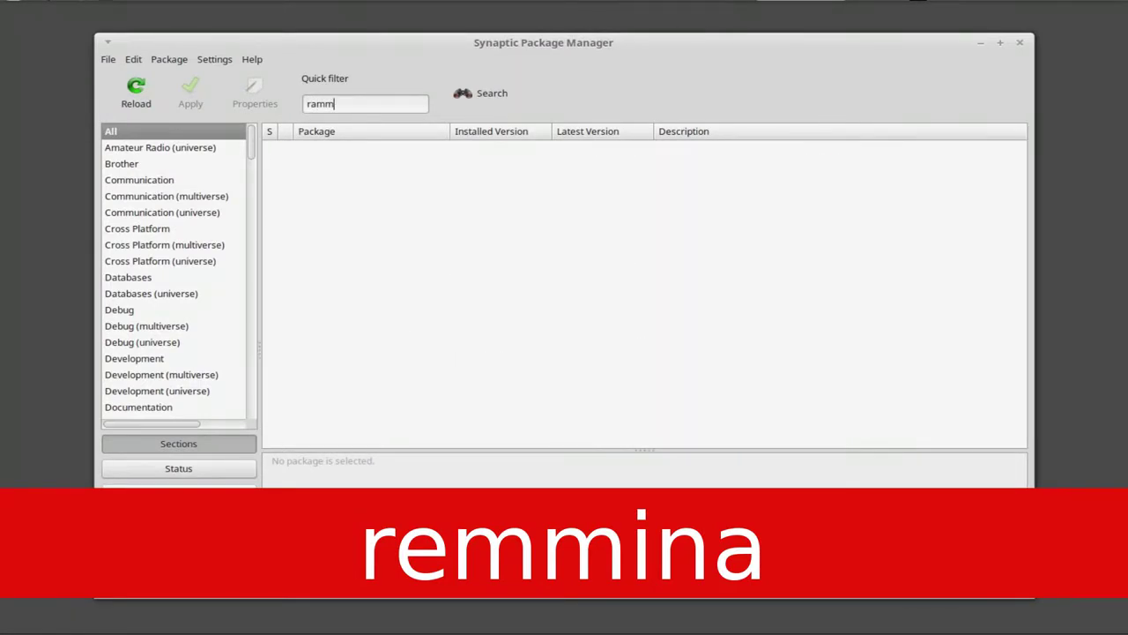
key("BackSpace")
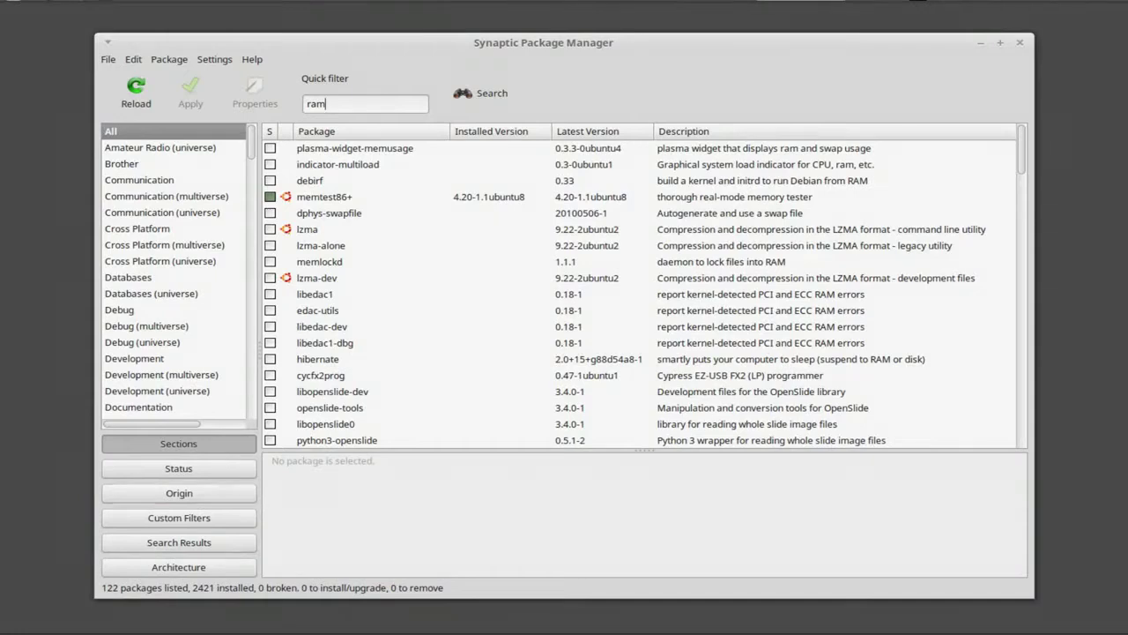
key("BackSpace")
type("em")
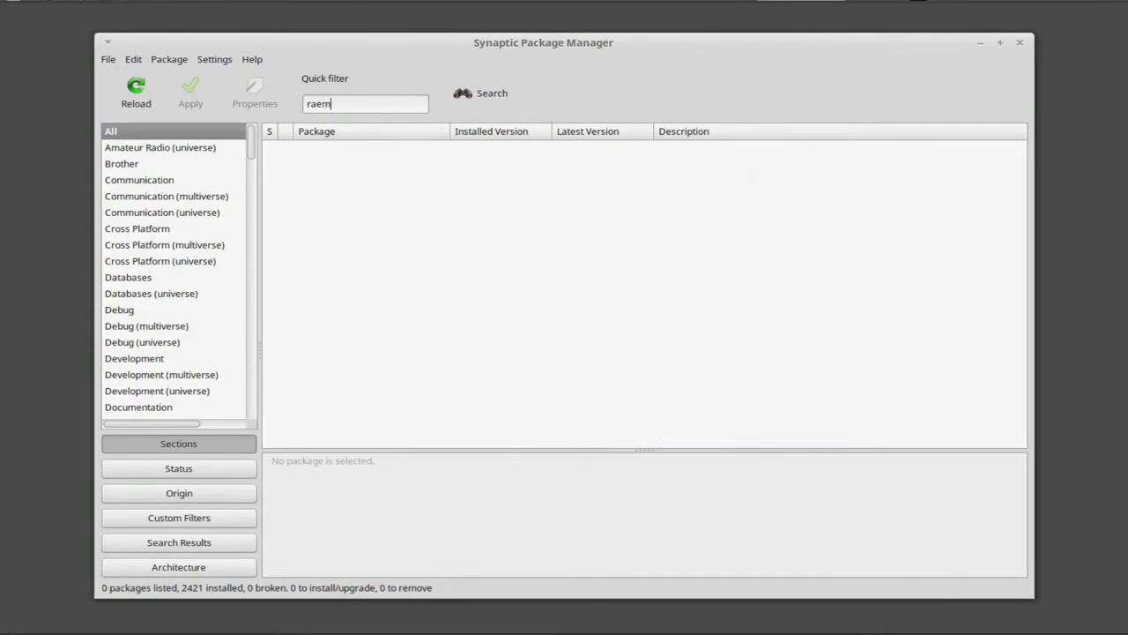
key("BackSpace")
key("BackSpace")
key("BackSpace")
type("emm")
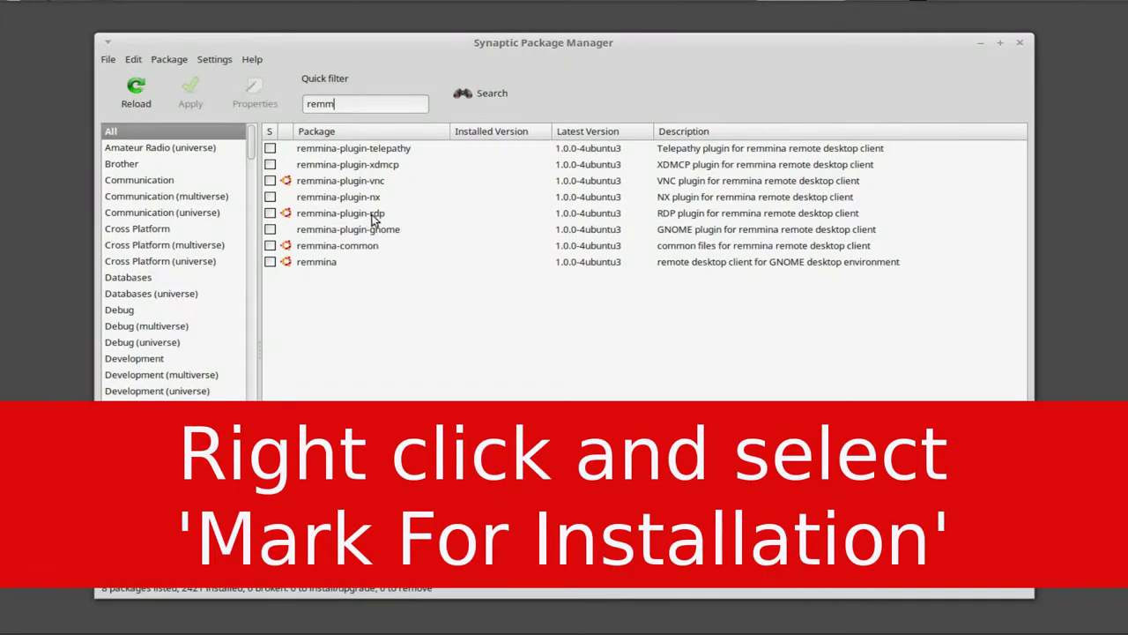
Step: Mark remmina (with remmina-common), the RDP plugin and the VNC plugin (with libvncserver0) for installation
right_click(271, 266)
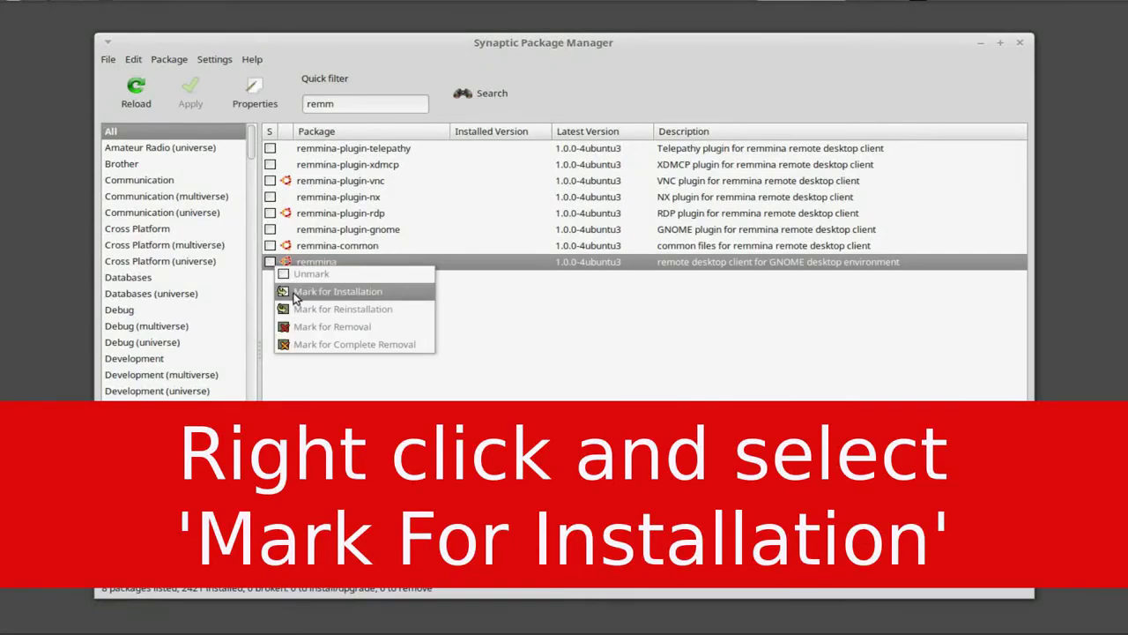
left_click(293, 291)
left_click(315, 244)
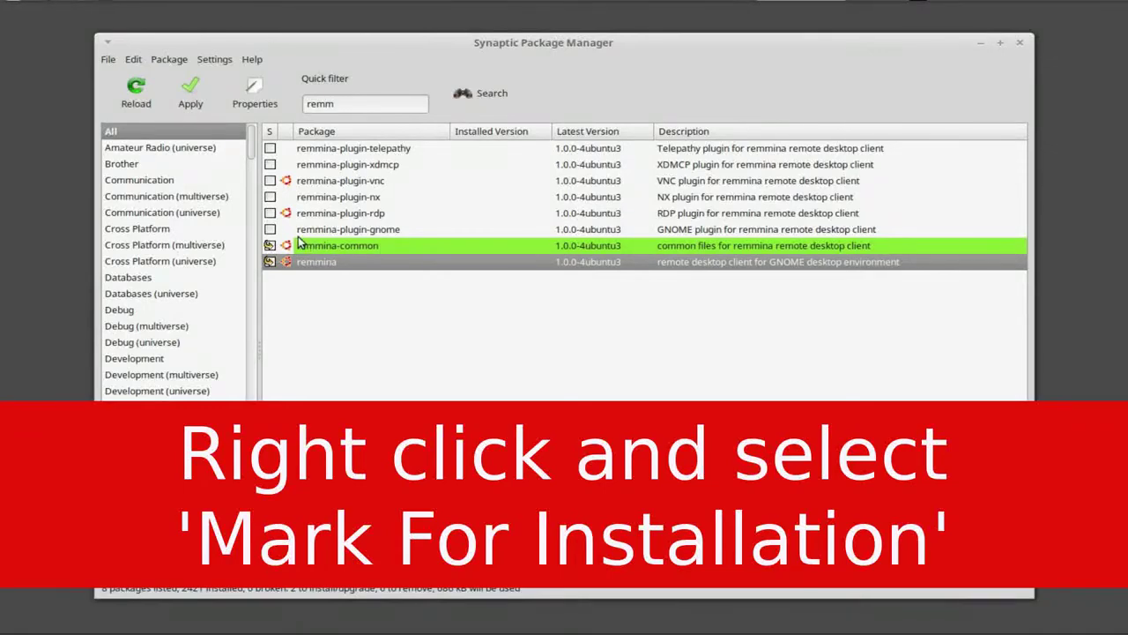
right_click(271, 218)
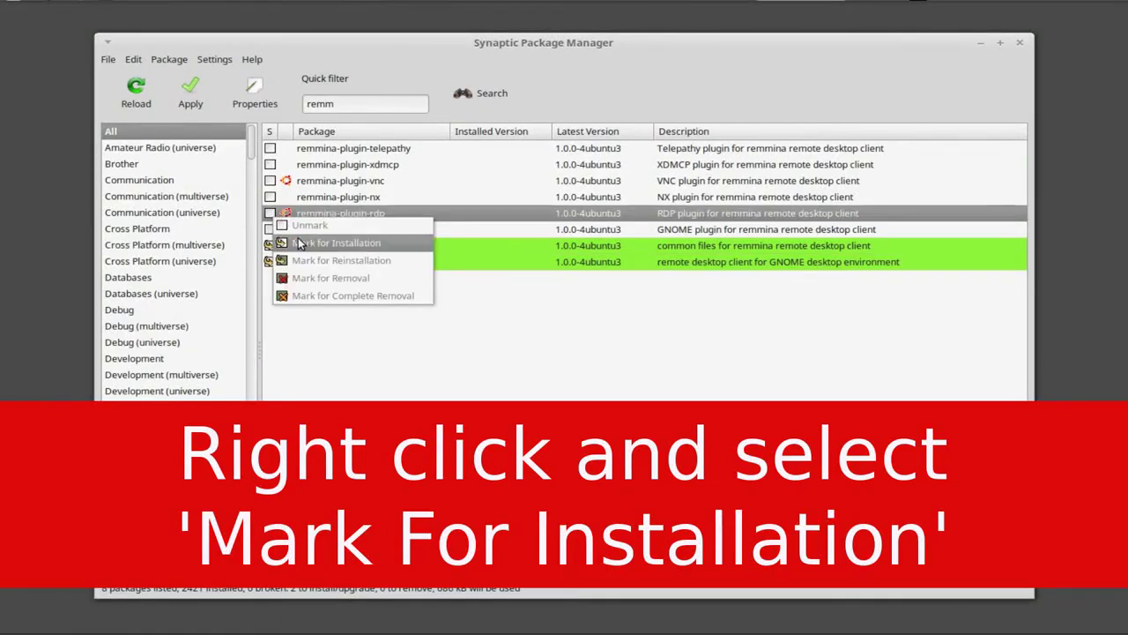
left_click(380, 245)
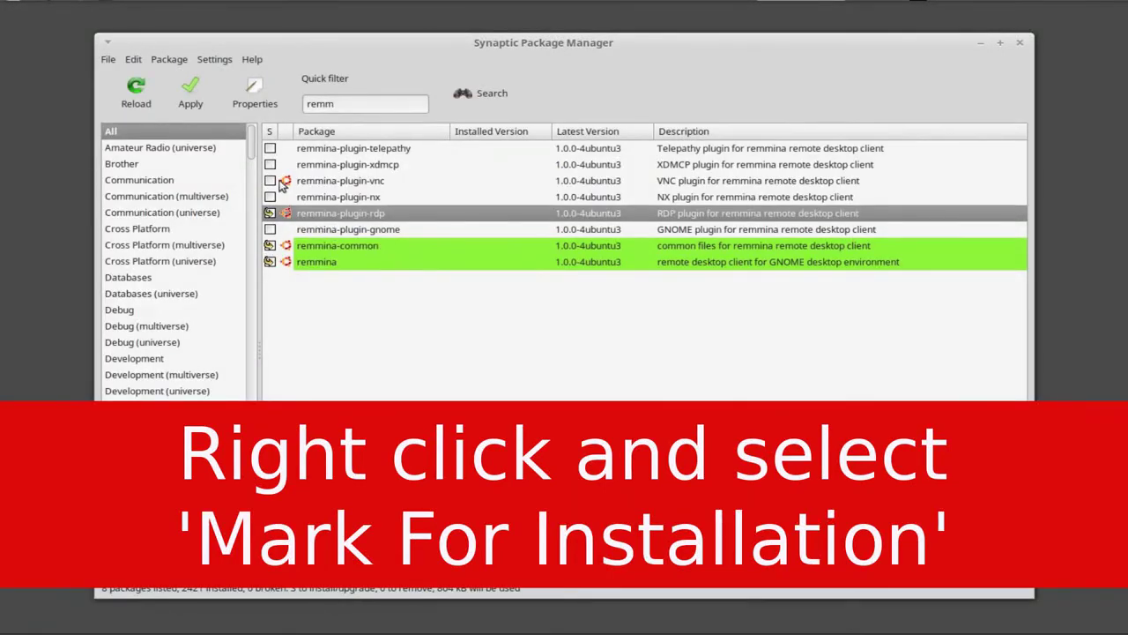
right_click(276, 180)
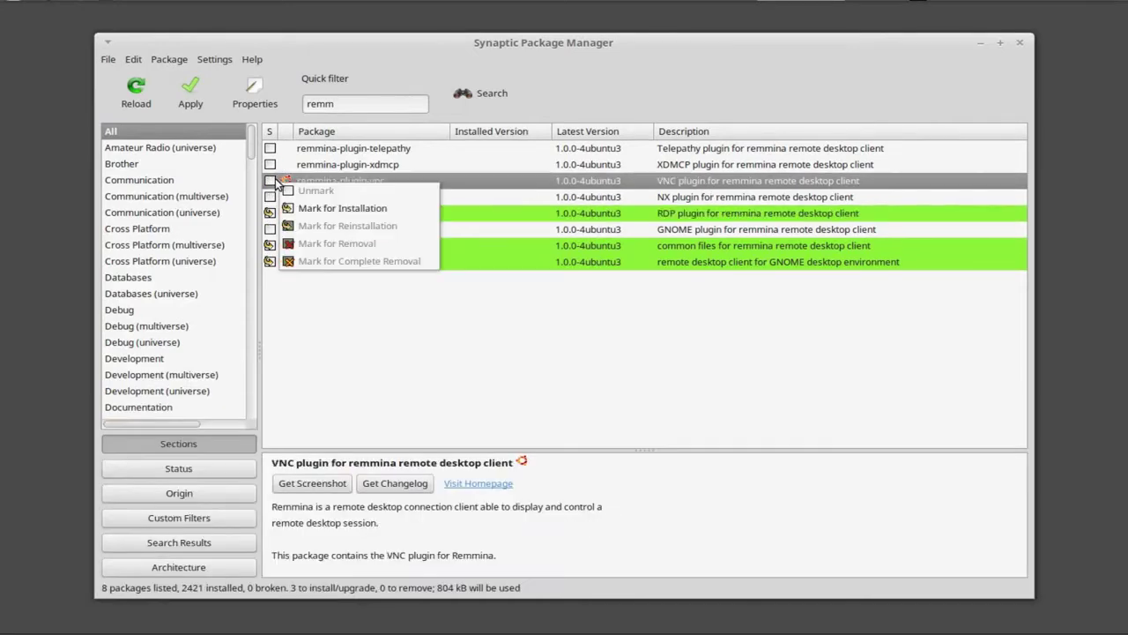
left_click(335, 208)
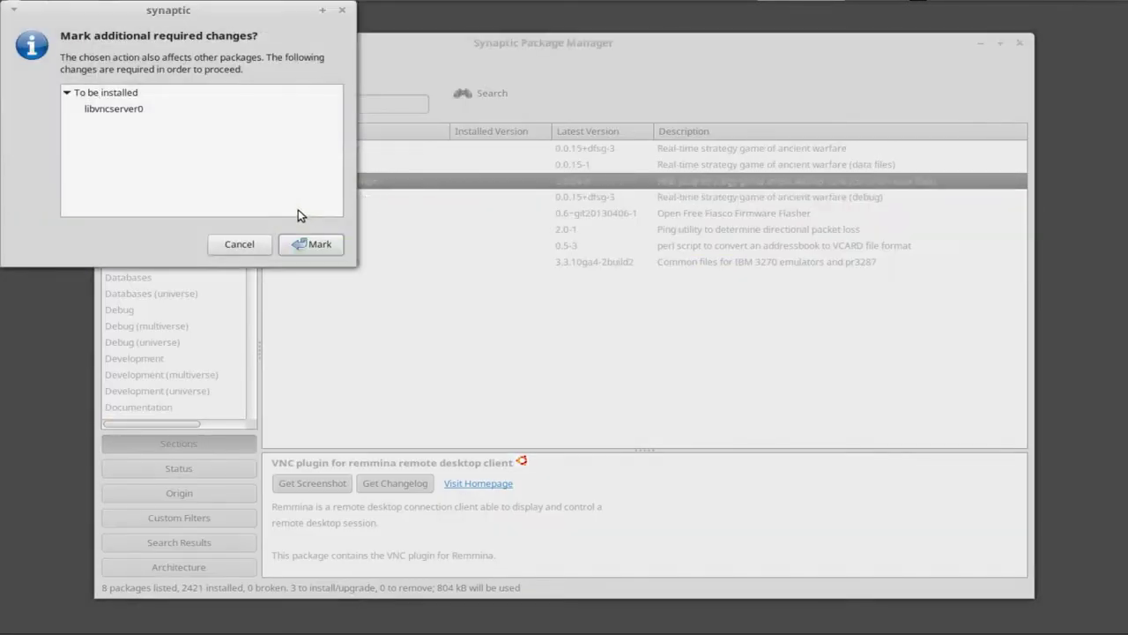
left_click(302, 244)
Step: Mark the NX, Telepathy, XDMCP and GNOME plugins for installation, accepting their dependencies
right_click(275, 199)
left_click(304, 228)
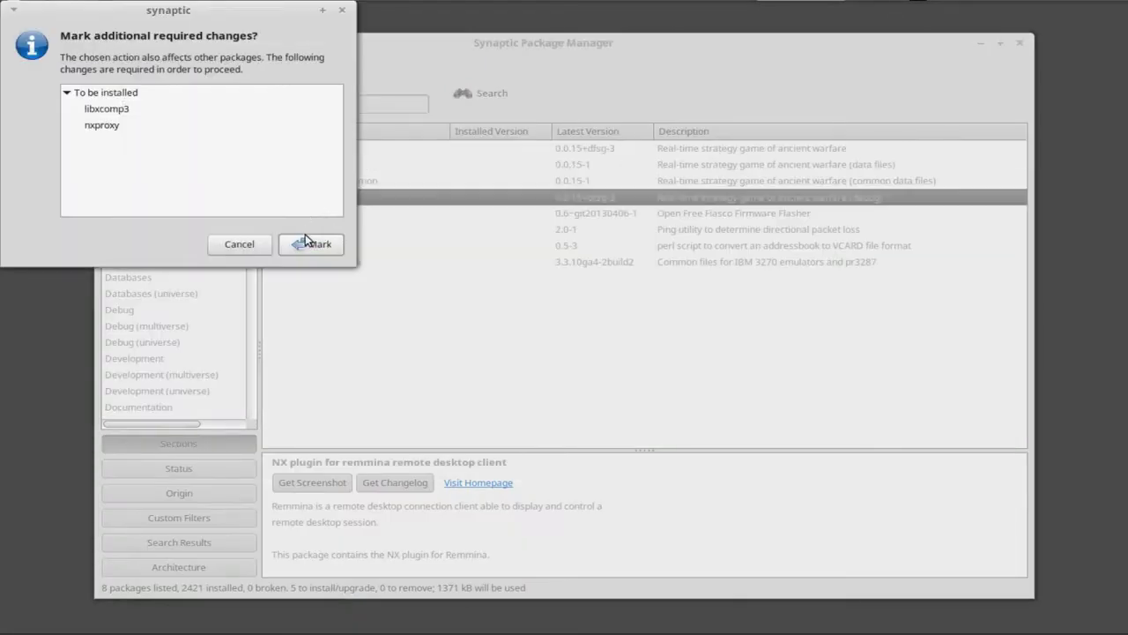
left_click(304, 244)
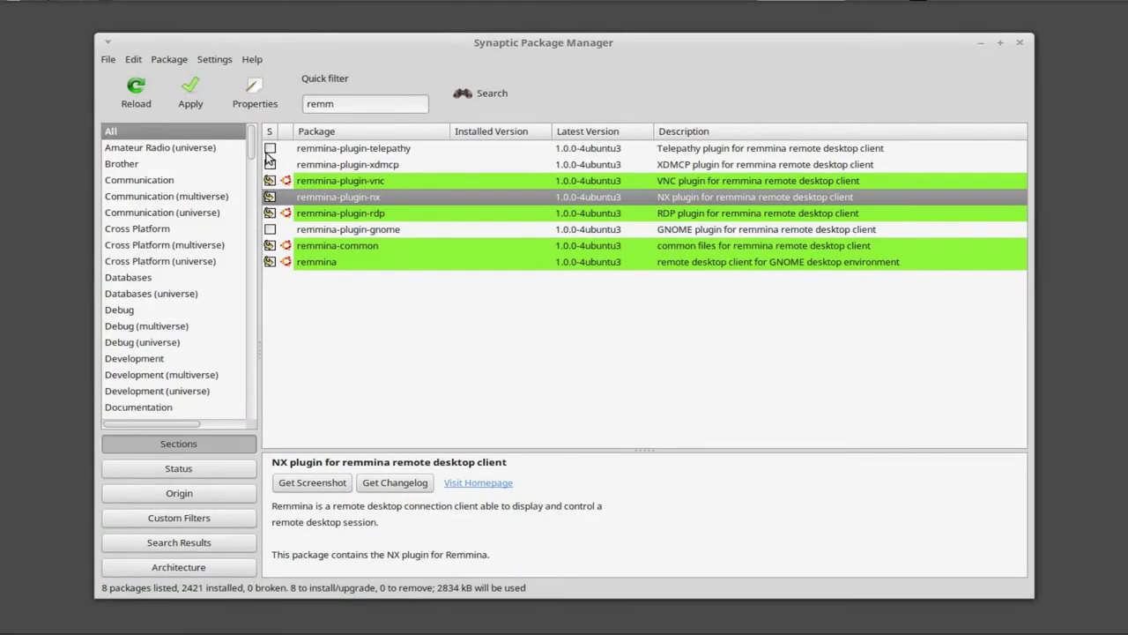
right_click(270, 151)
left_click(321, 182)
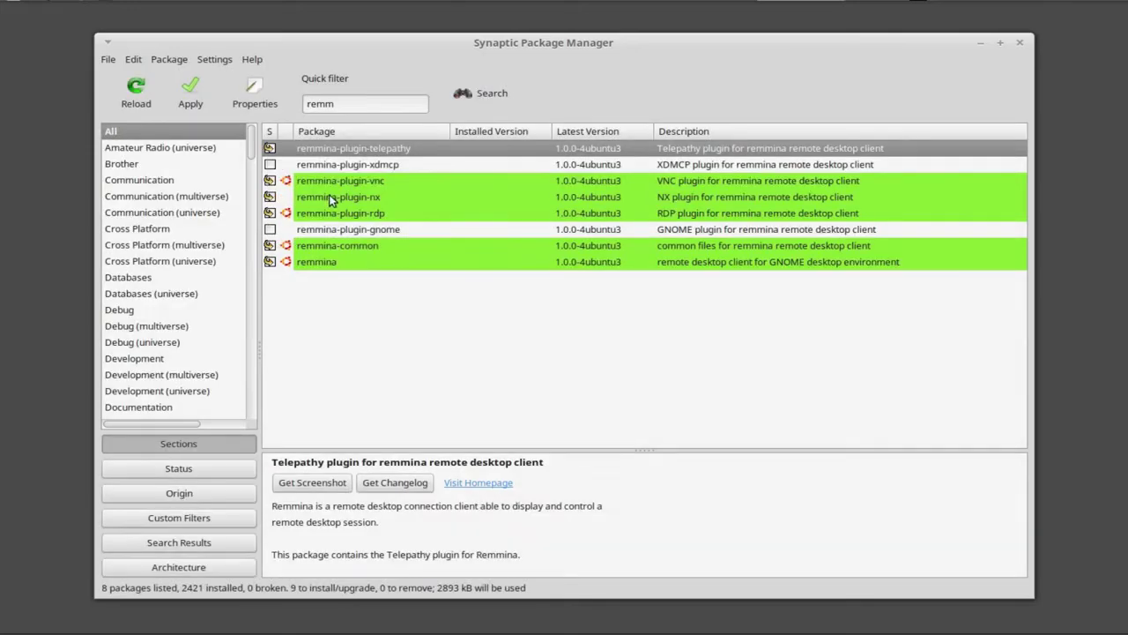
right_click(275, 165)
left_click(299, 190)
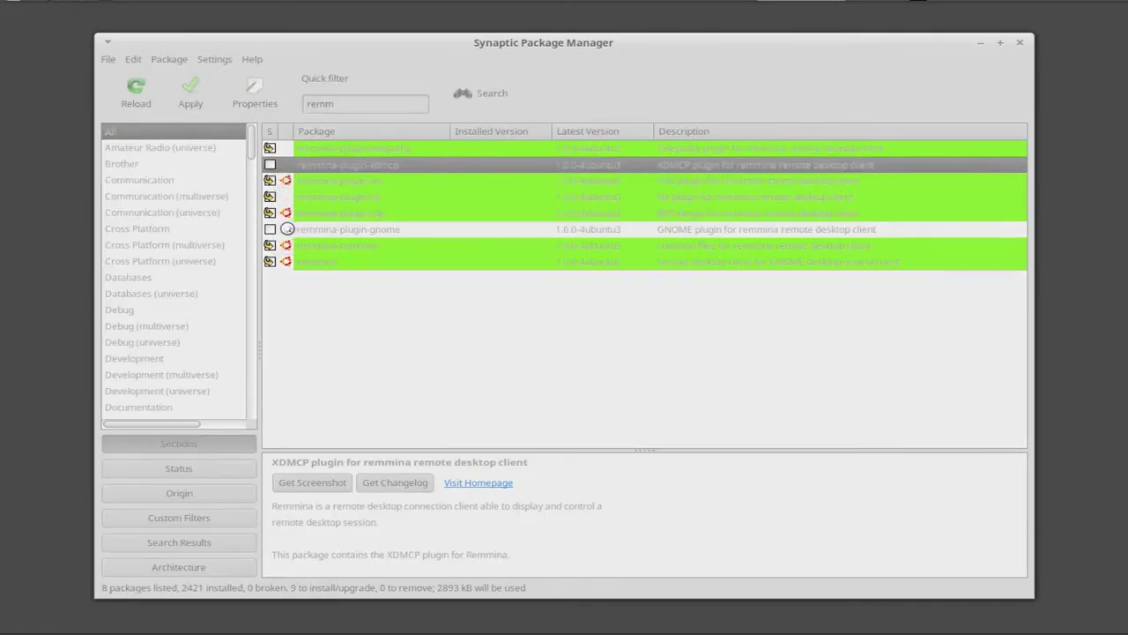
left_click(296, 242)
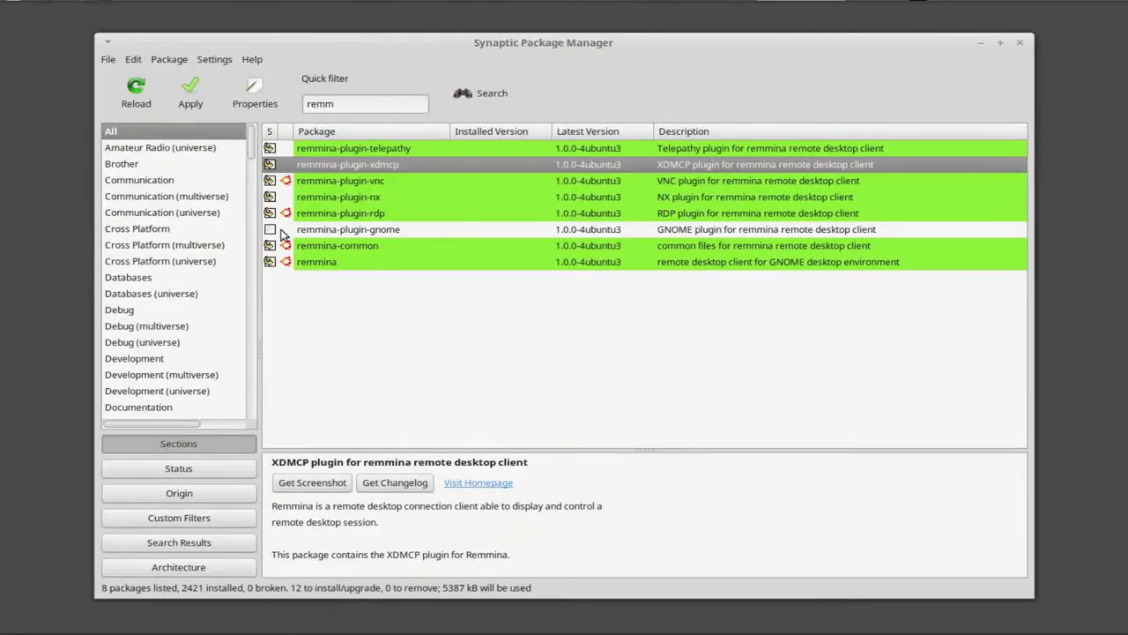
right_click(270, 231)
left_click(353, 258)
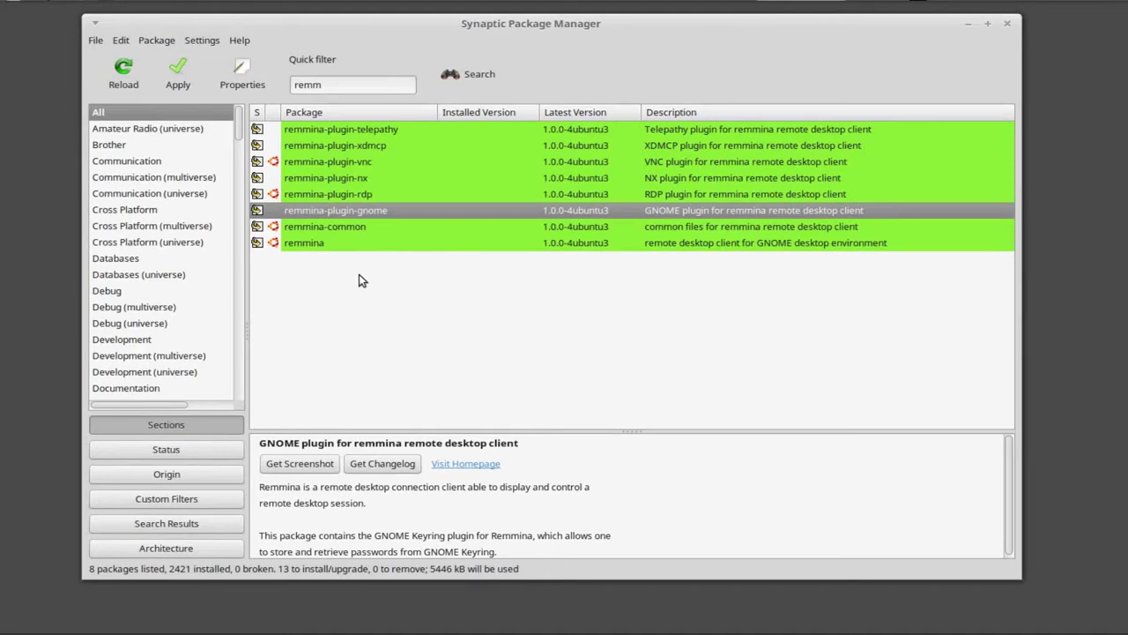
Step: Review and apply the queued changes, installing all 8 Remmina packages while showing the detailed log
left_click(175, 78)
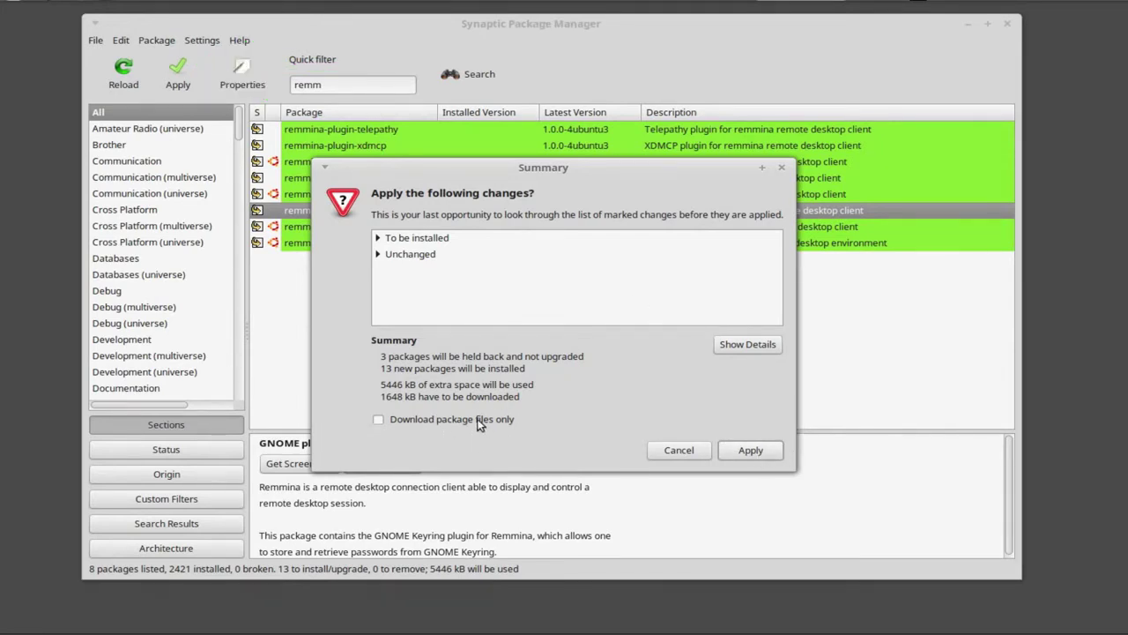
left_click(750, 453)
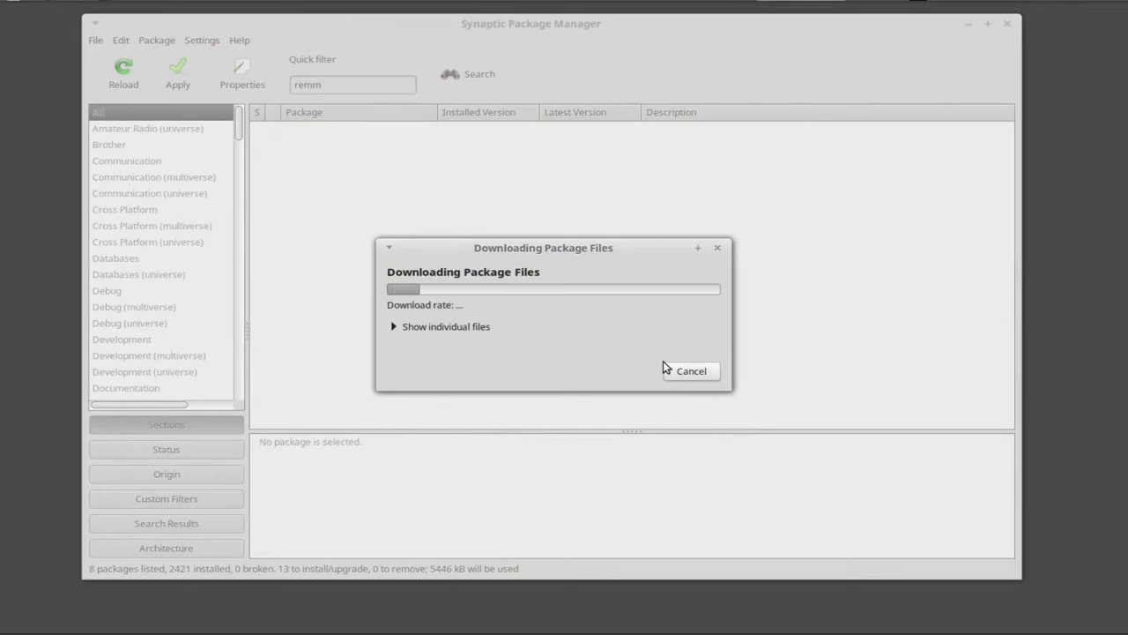
left_click(467, 326)
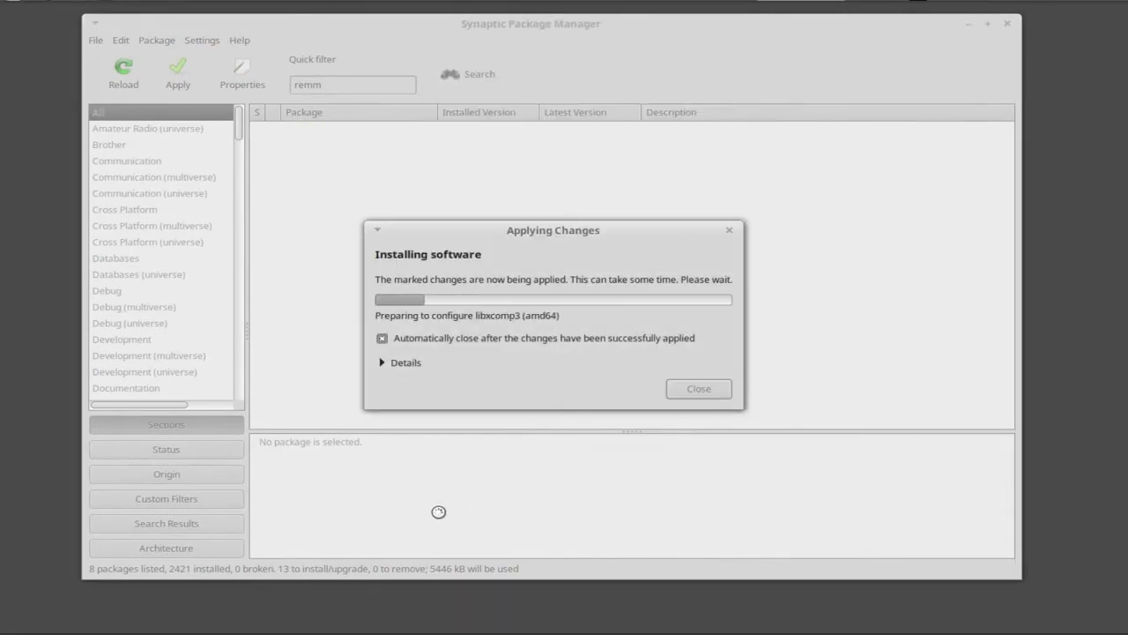
left_click(383, 362)
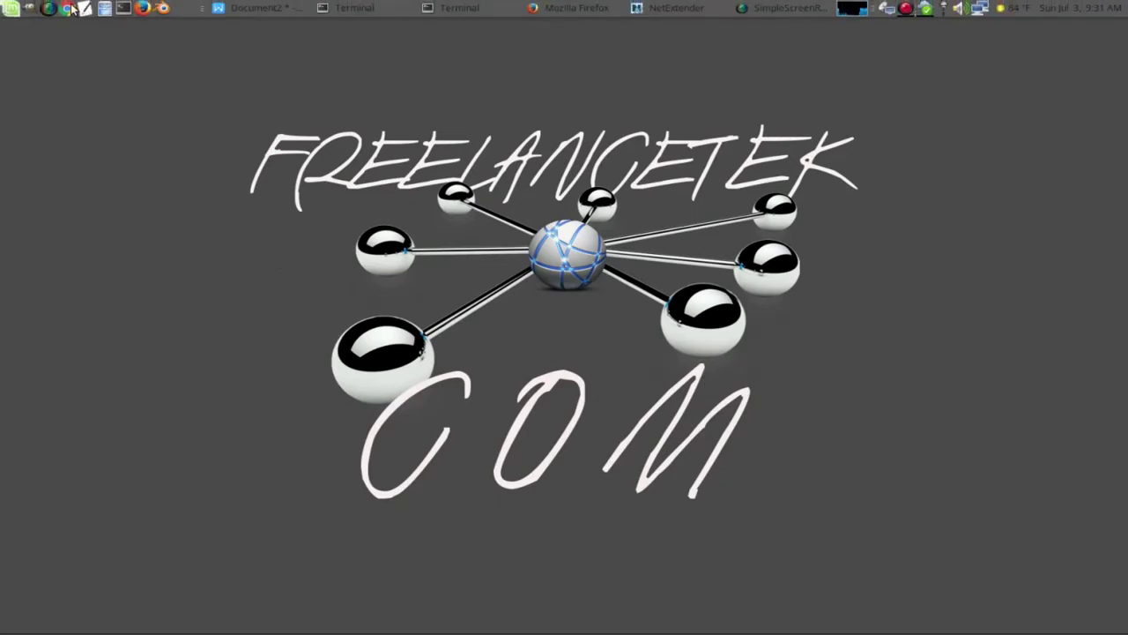
Step: Launch Remmina from Menu › Internet and move its window higher on screen
left_click(11, 8)
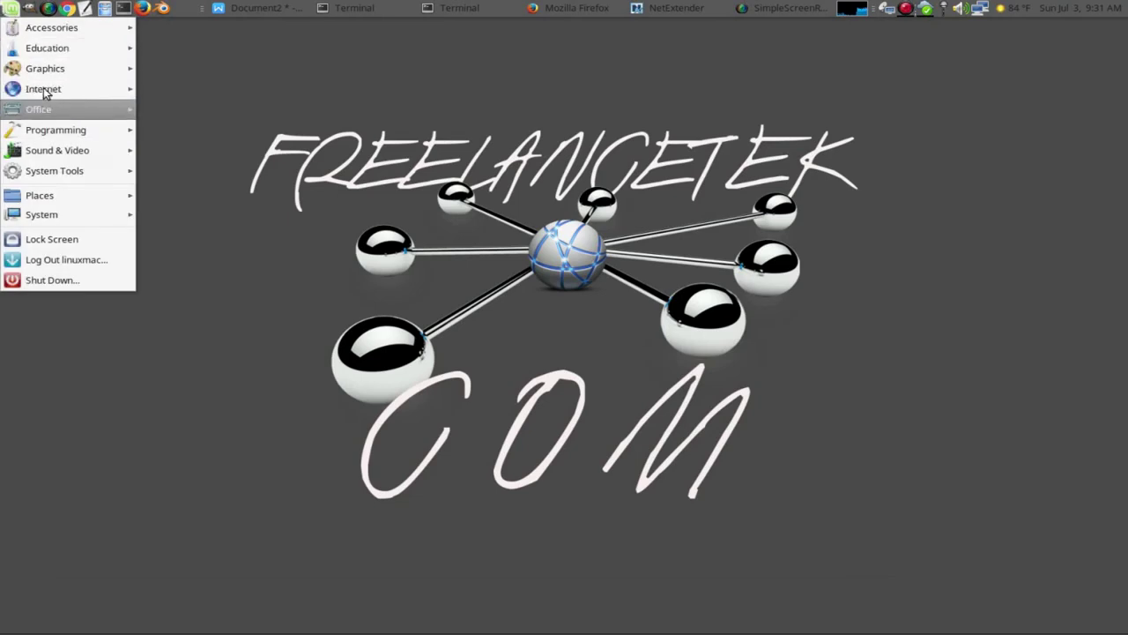
mouse_move(37, 93)
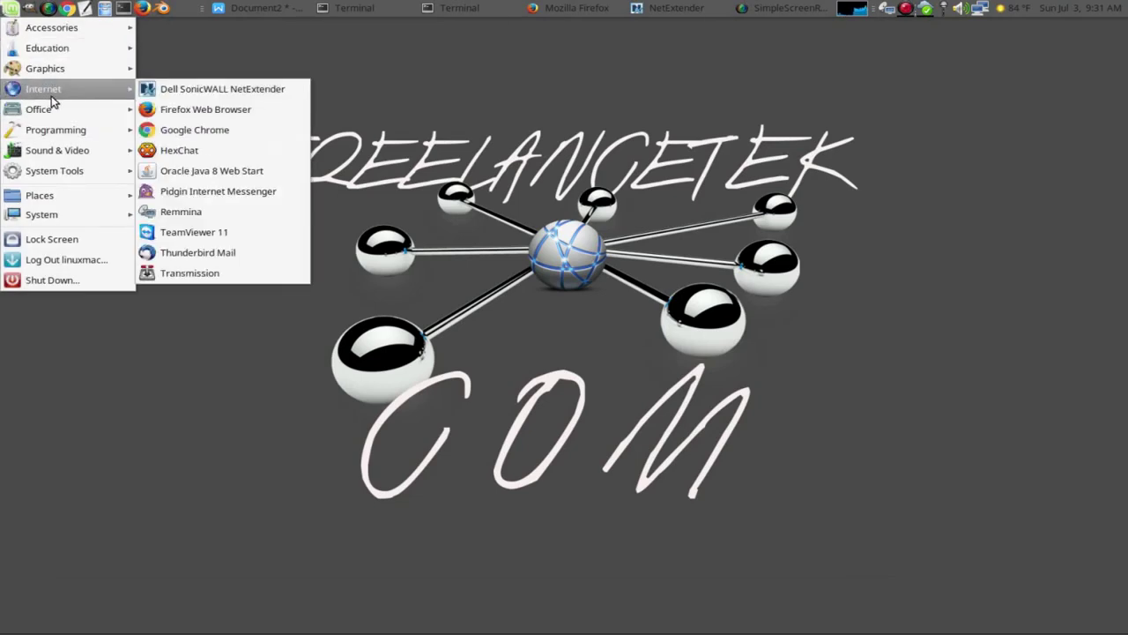
left_click(192, 213)
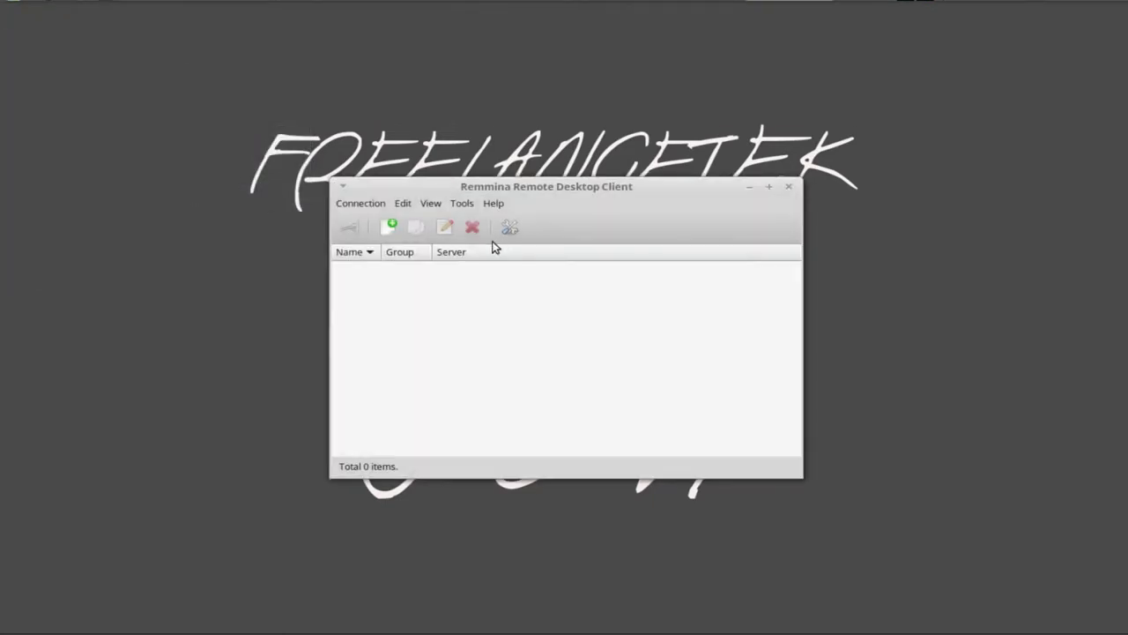
left_click_drag(519, 182, 514, 88)
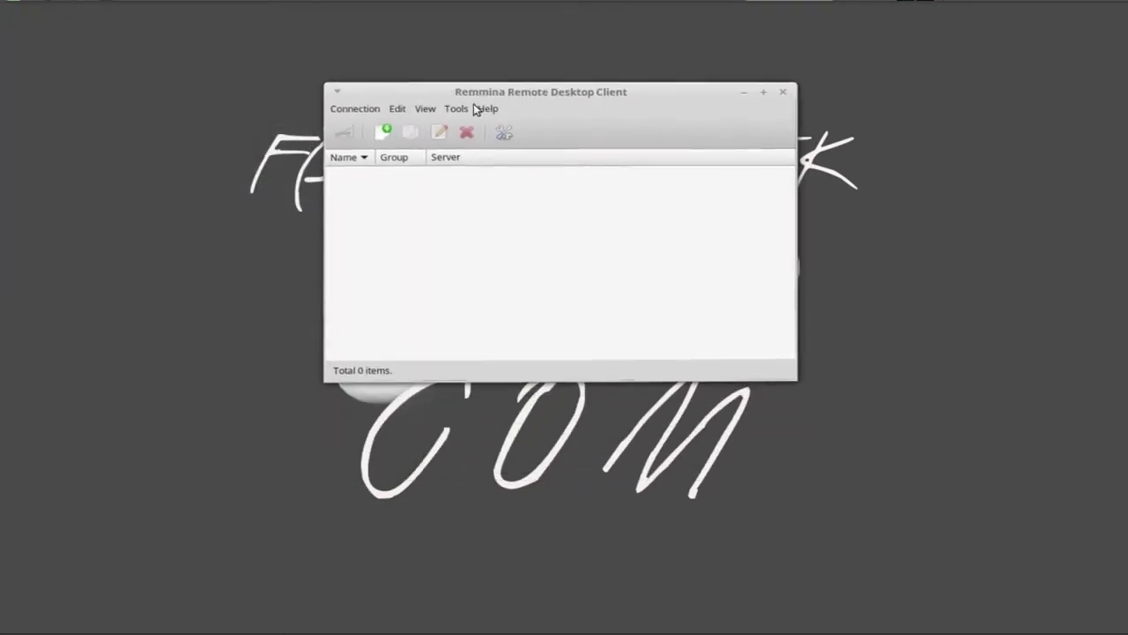
Step: Start a new connection profile named 'TX2' and bring up the protocol choices
left_click(386, 130)
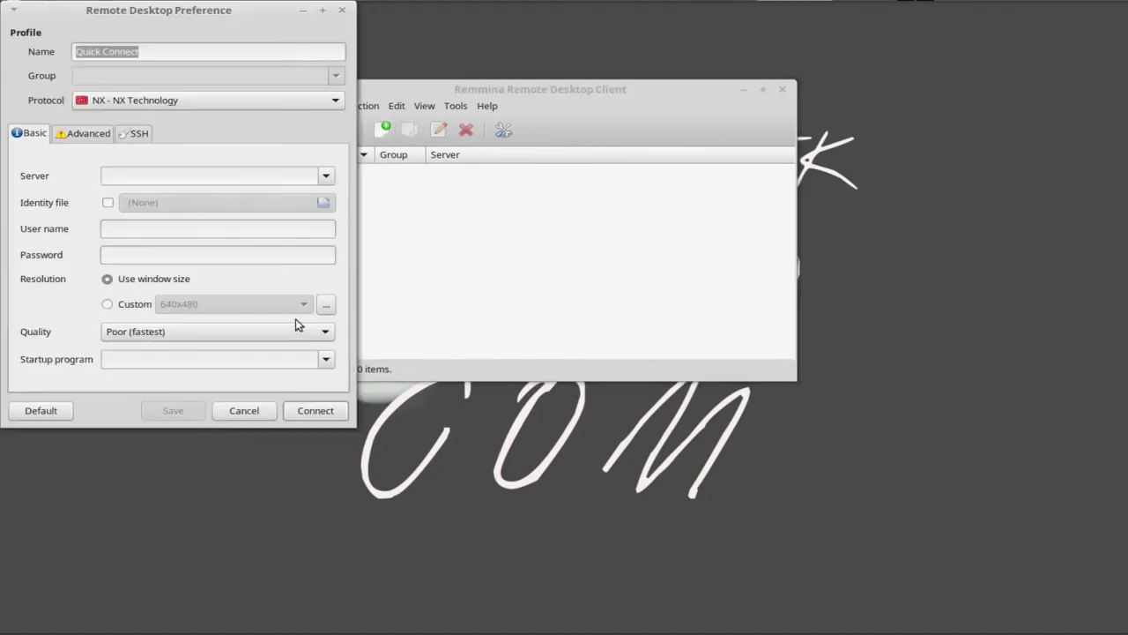
left_click_drag(126, 21, 161, 88)
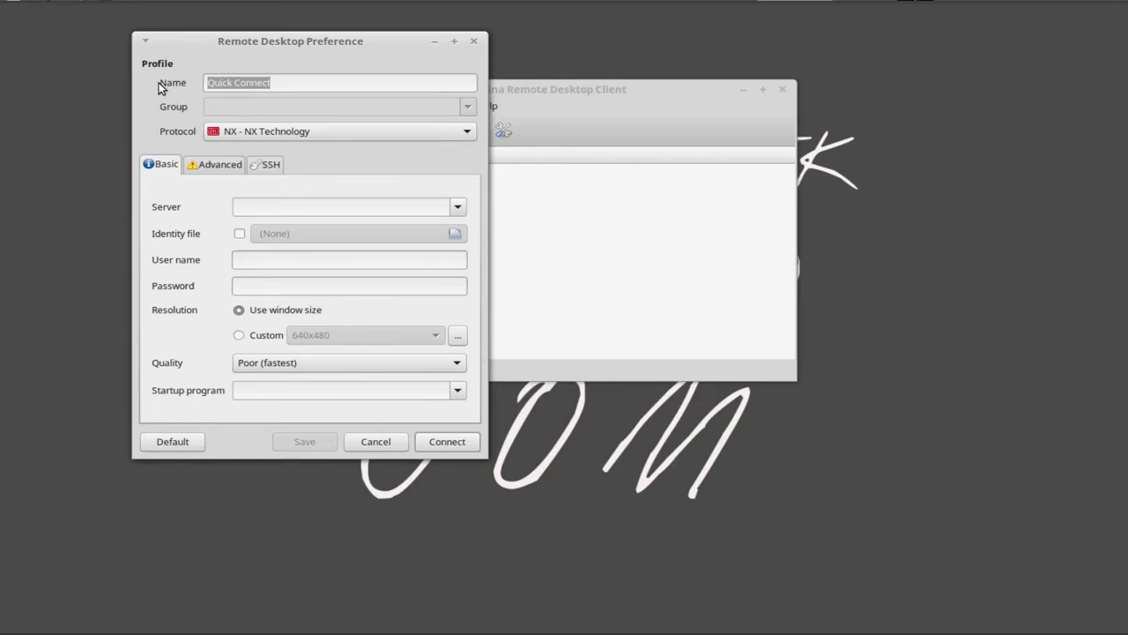
type("TX2")
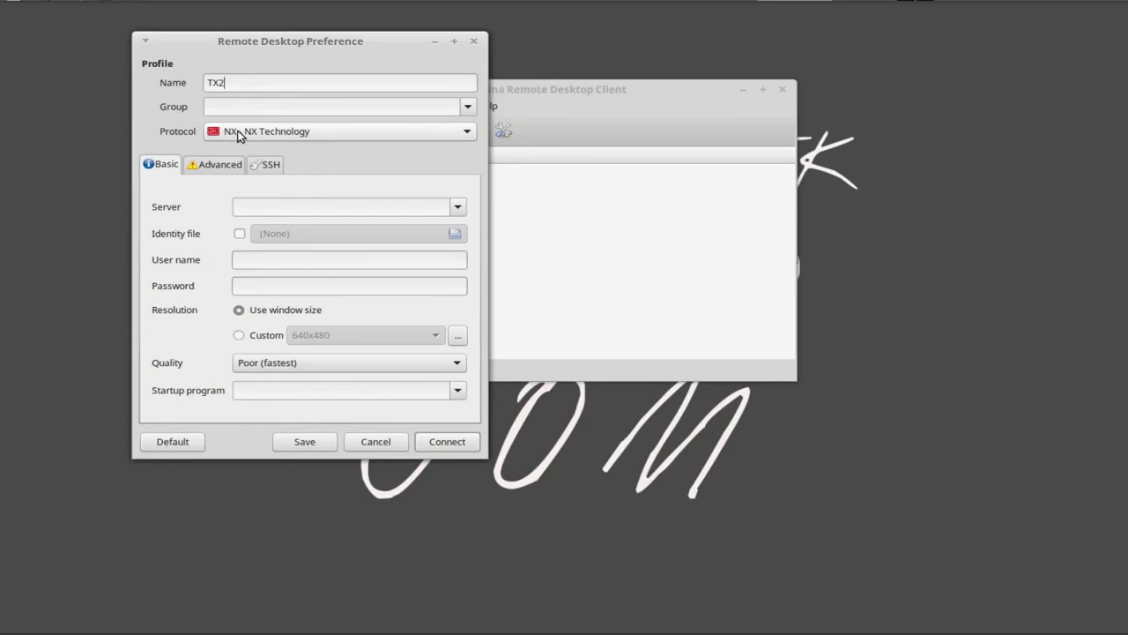
left_click(238, 135)
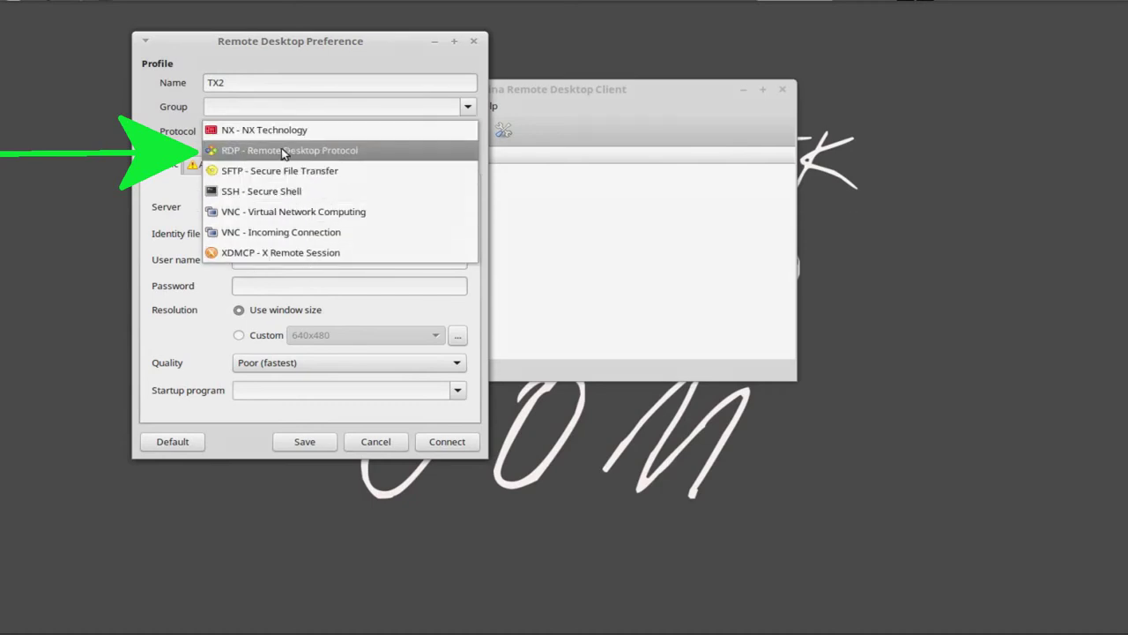
Step: Choose RDP and enter server 192.168.100.251 along with the user name
left_click(277, 154)
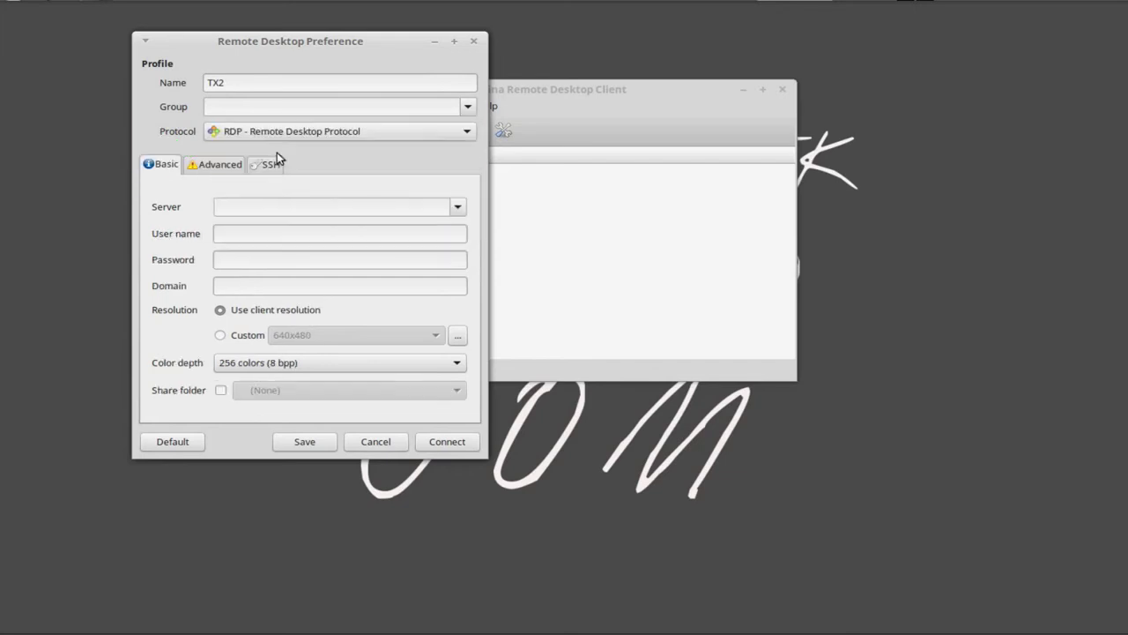
left_click(251, 206)
type("192.168.100.251")
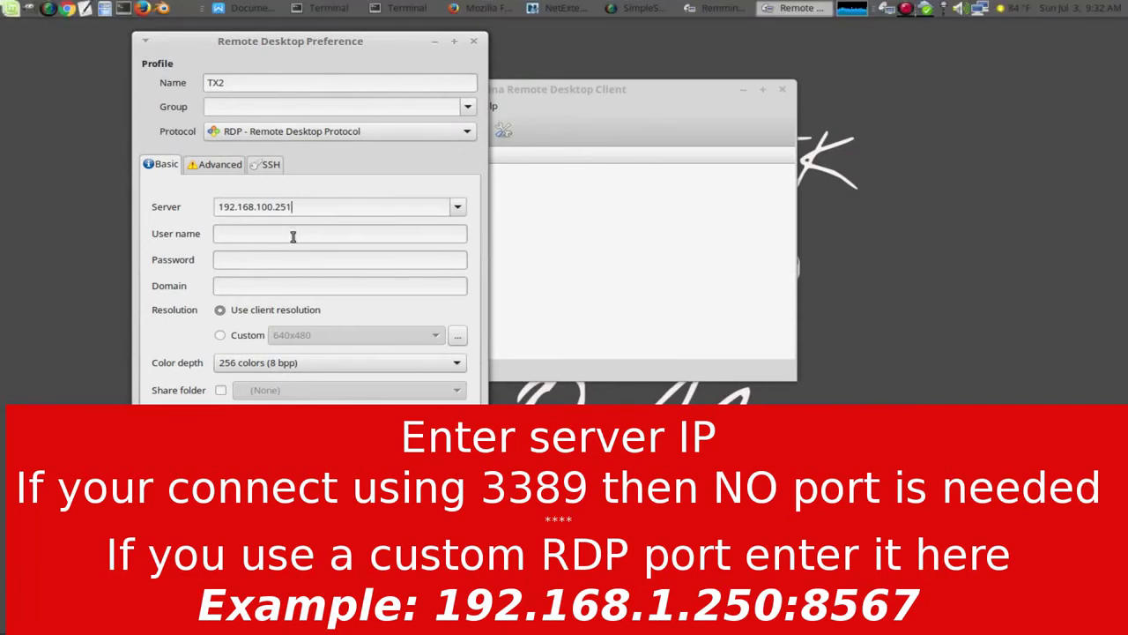
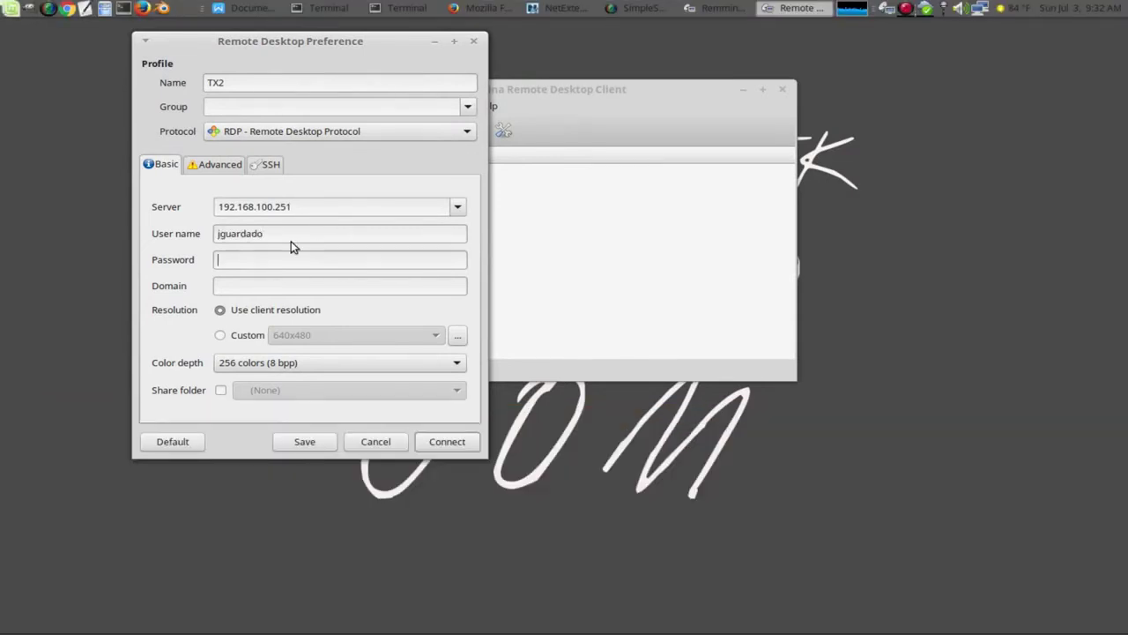
Step: Enter the account password and domain, and set colour depth to True color (24 bpp)
key("Tab")
type("********")
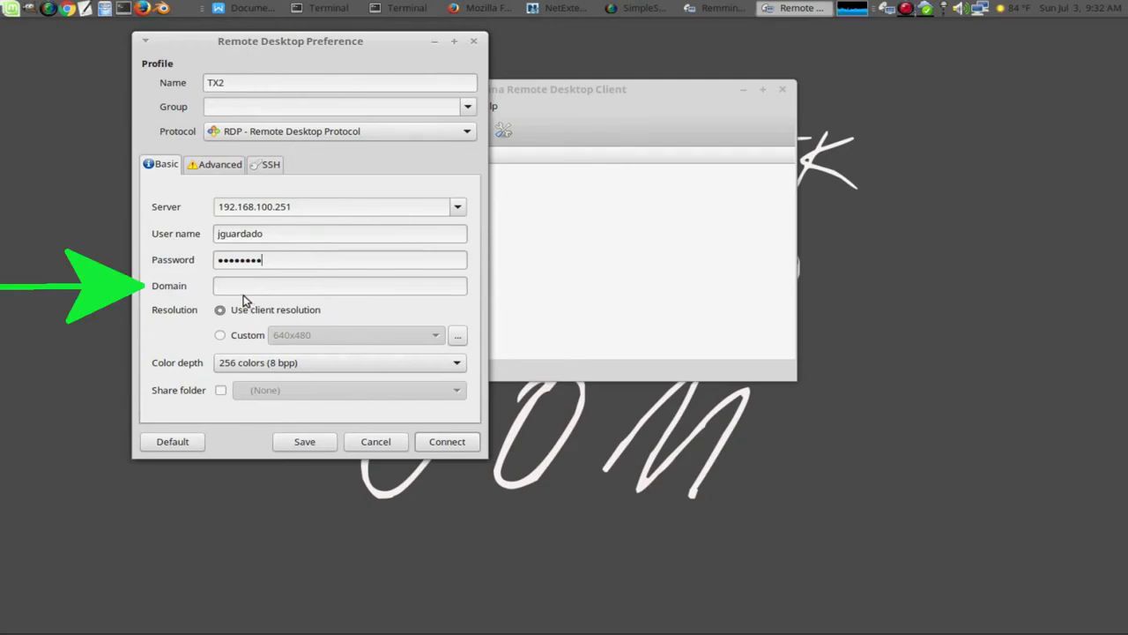
left_click(225, 283)
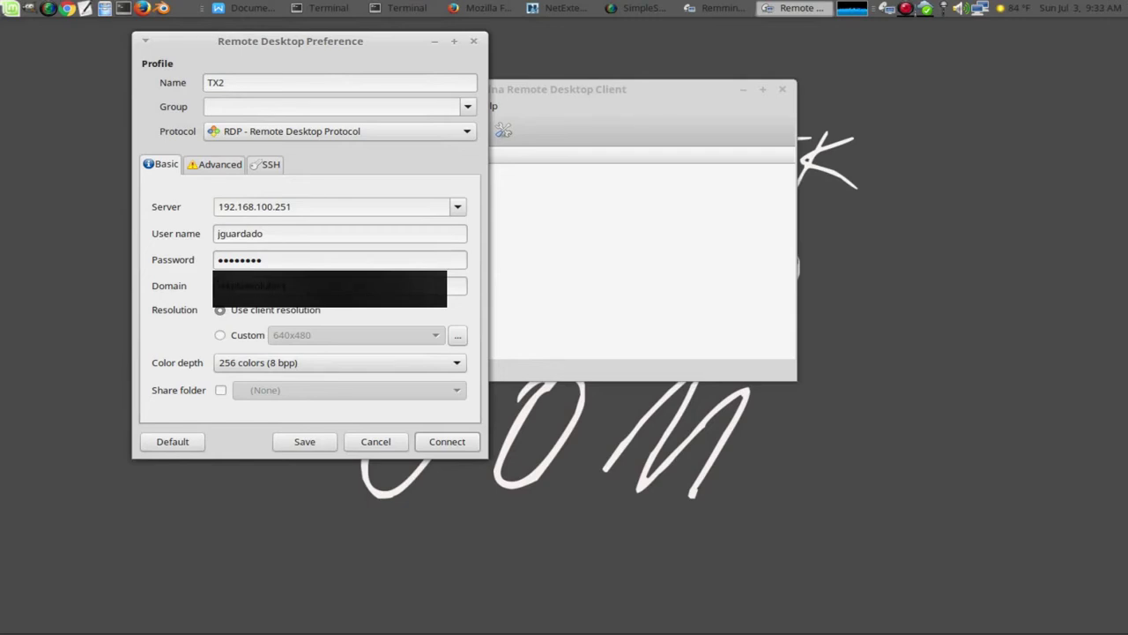
left_click(290, 372)
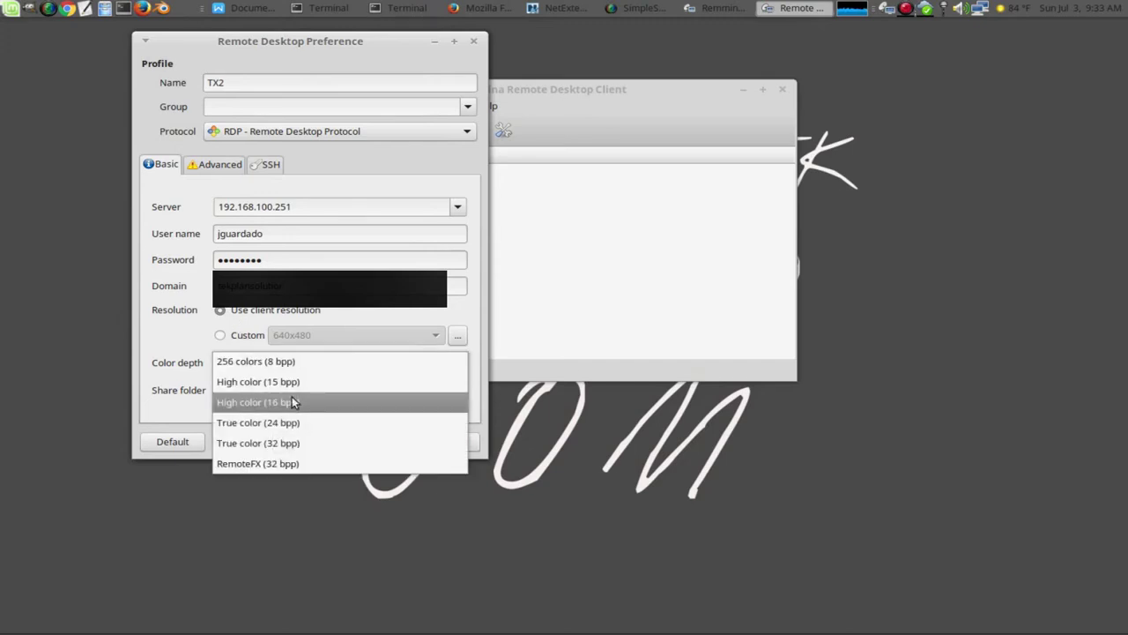
left_click(277, 423)
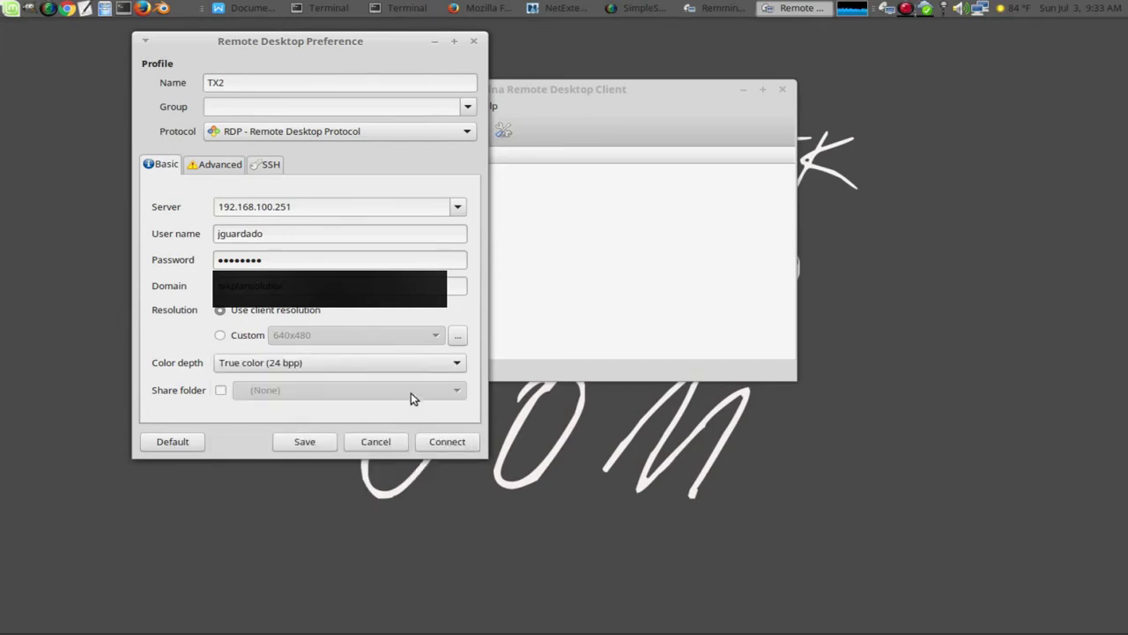
Step: On the Advanced tab, set Quality to Good, Security to RDP, and enable Attach to console
left_click(221, 168)
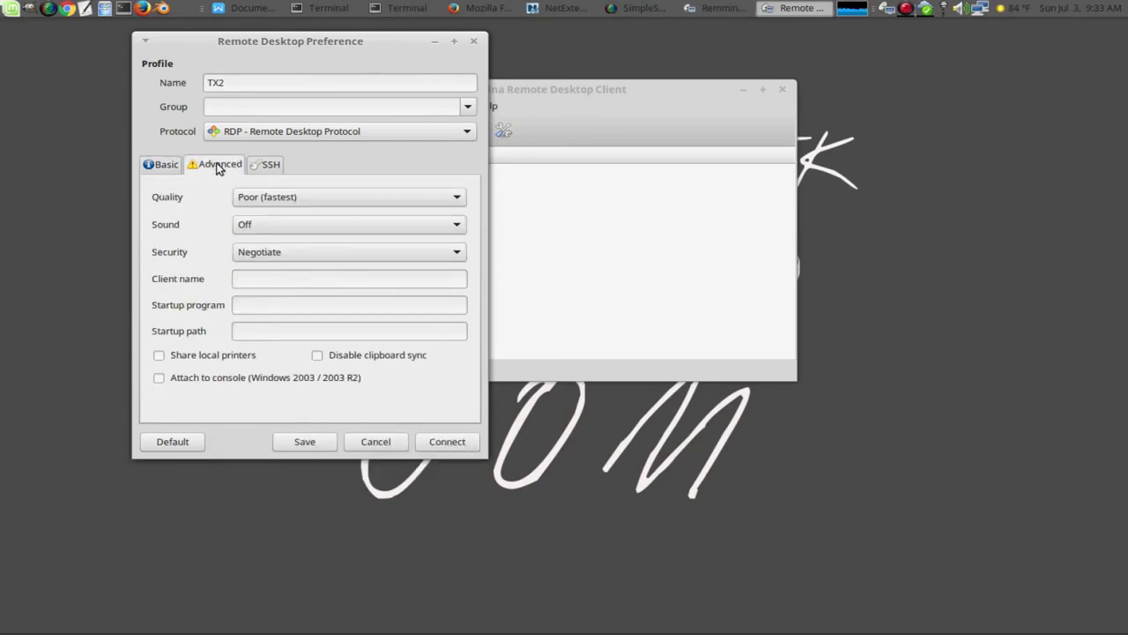
left_click(272, 199)
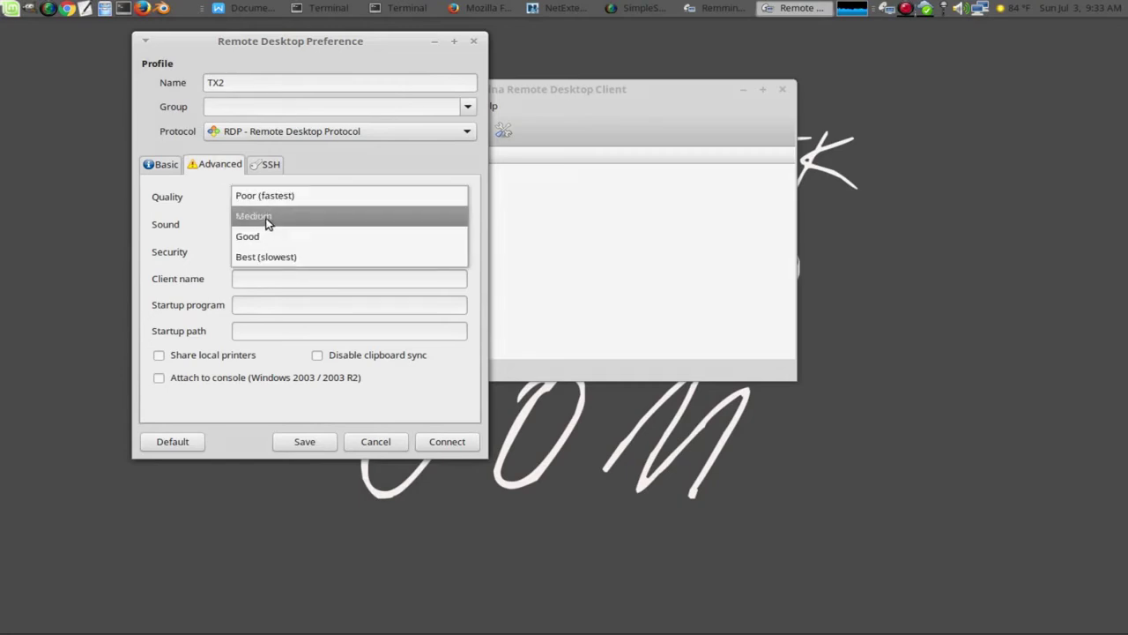
left_click(273, 237)
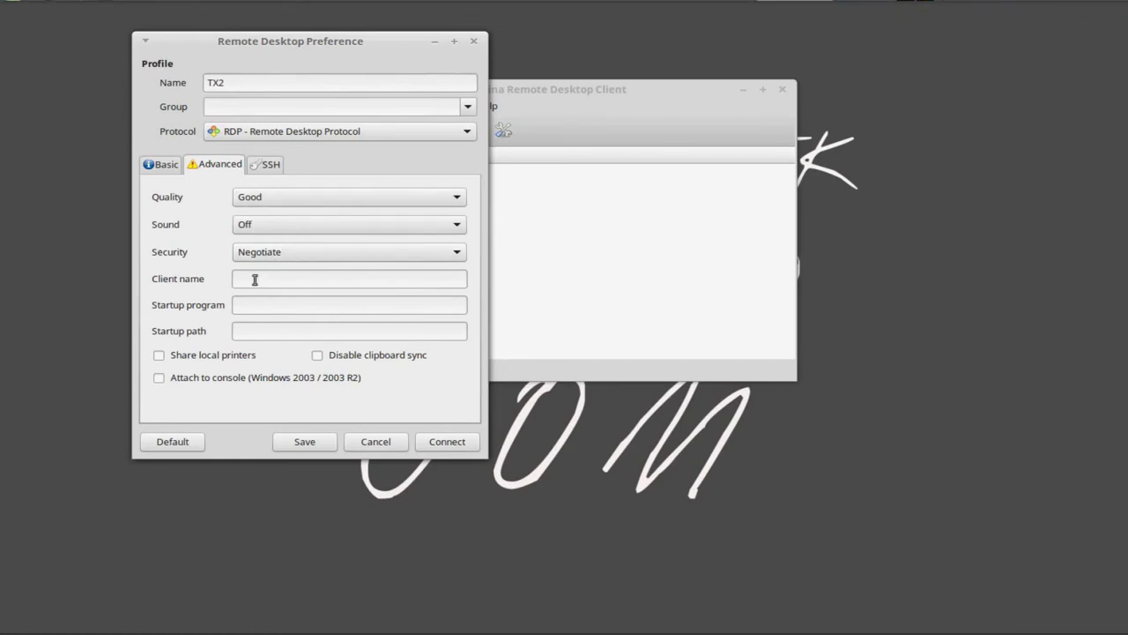
left_click(322, 255)
left_click(258, 313)
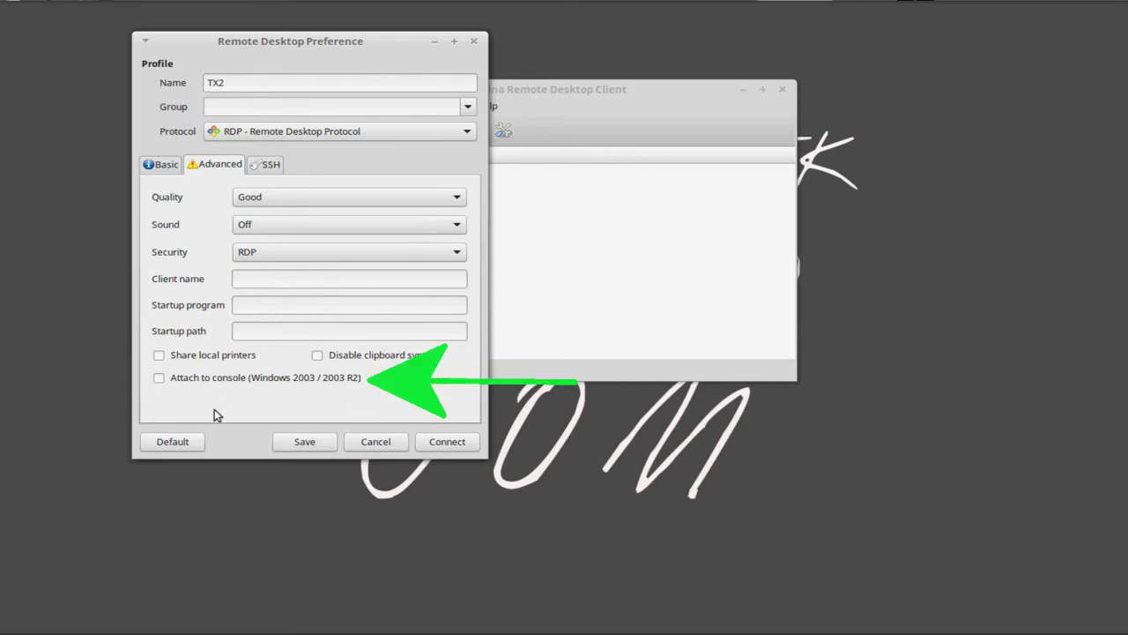
left_click(159, 378)
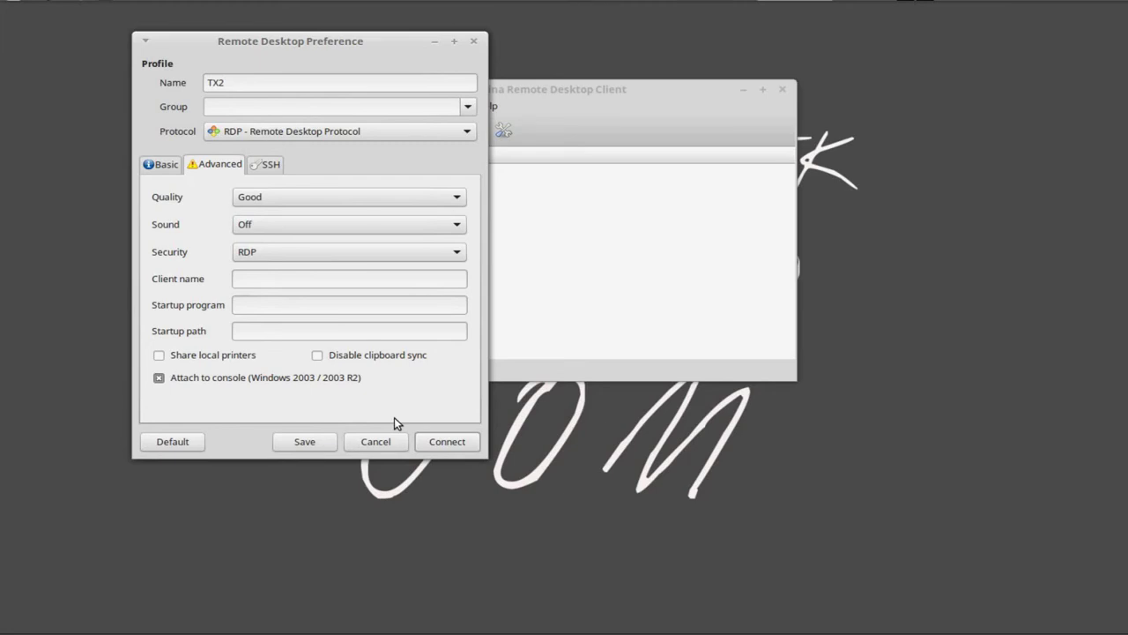
left_click(164, 164)
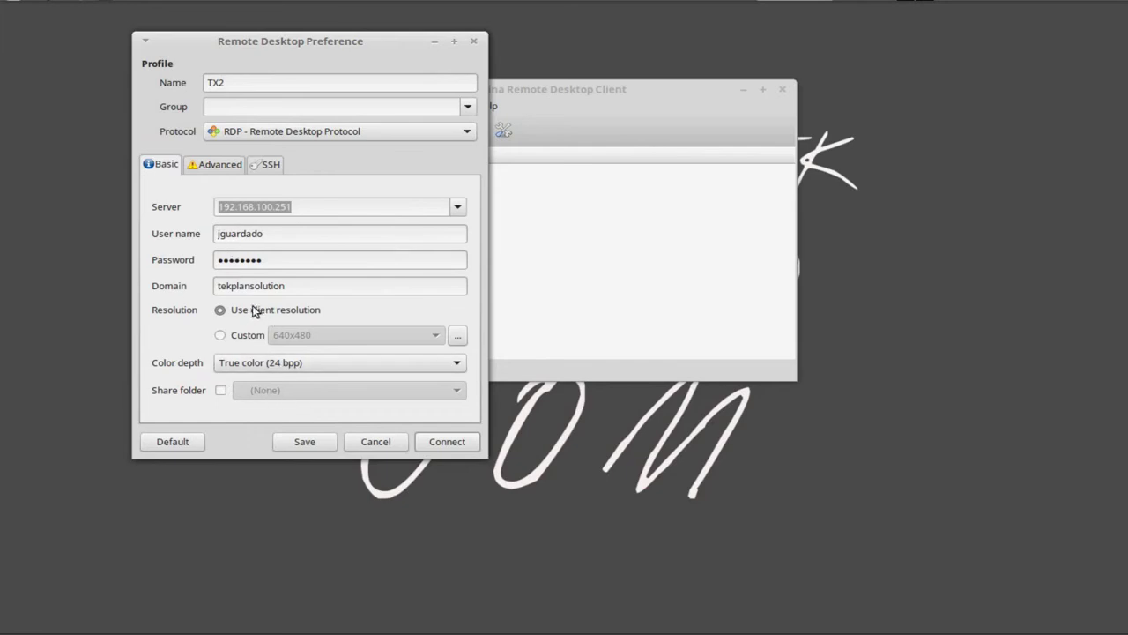
Step: Save the TX2 profile, select it in the list, and close the session window that opened
left_click(319, 441)
left_click(373, 181)
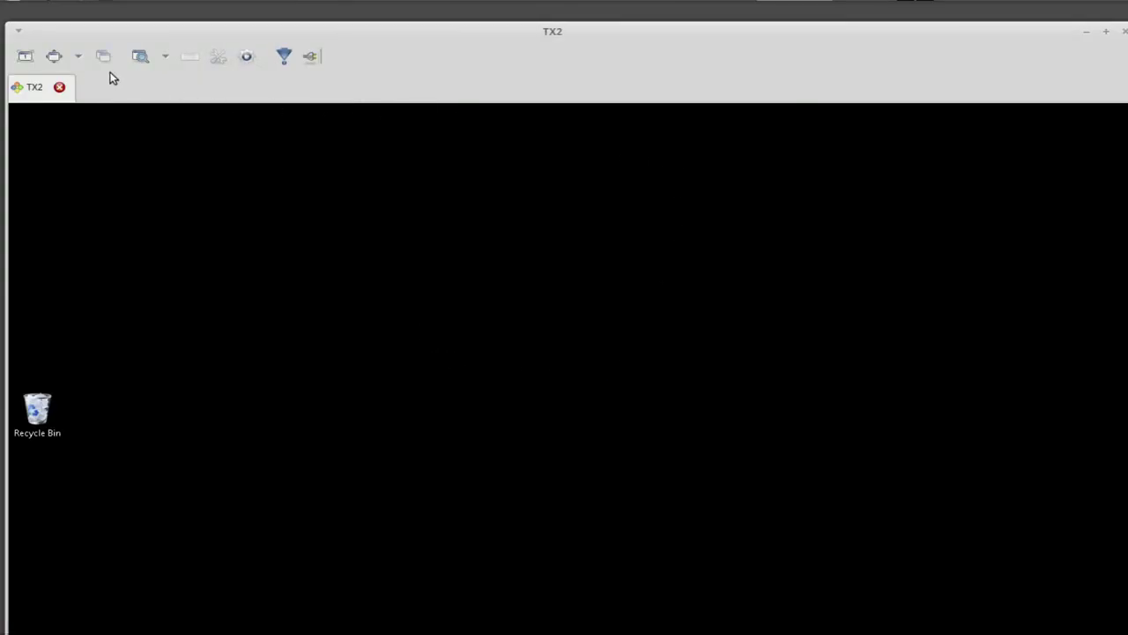
left_click(55, 58)
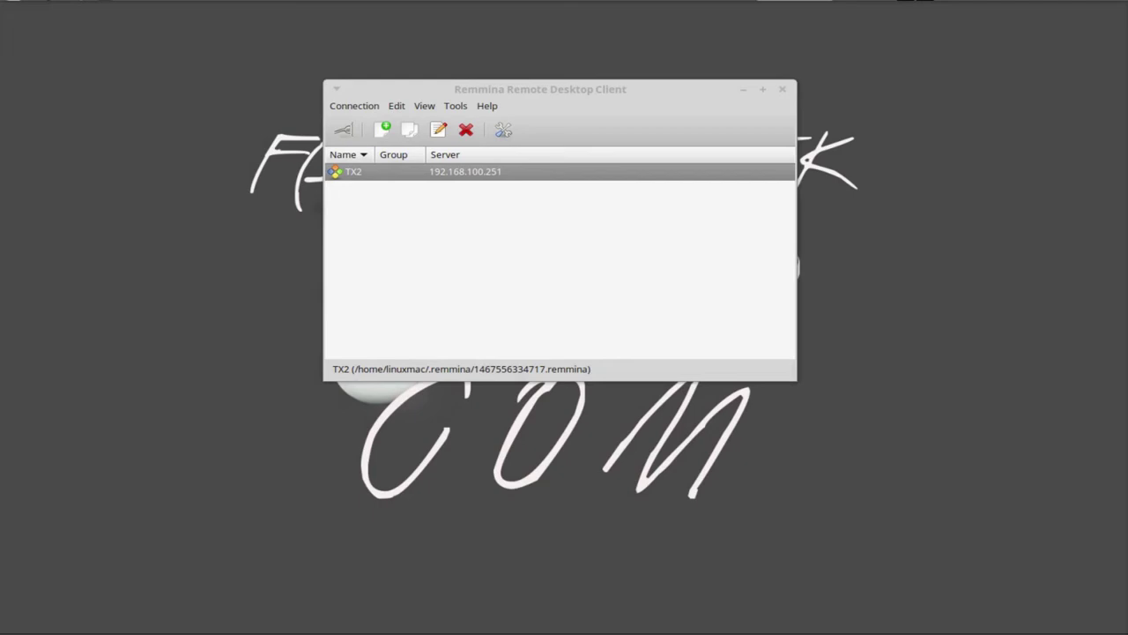
Step: Connect to TX2 and maximize the session window showing the Windows Start screen
key("Return")
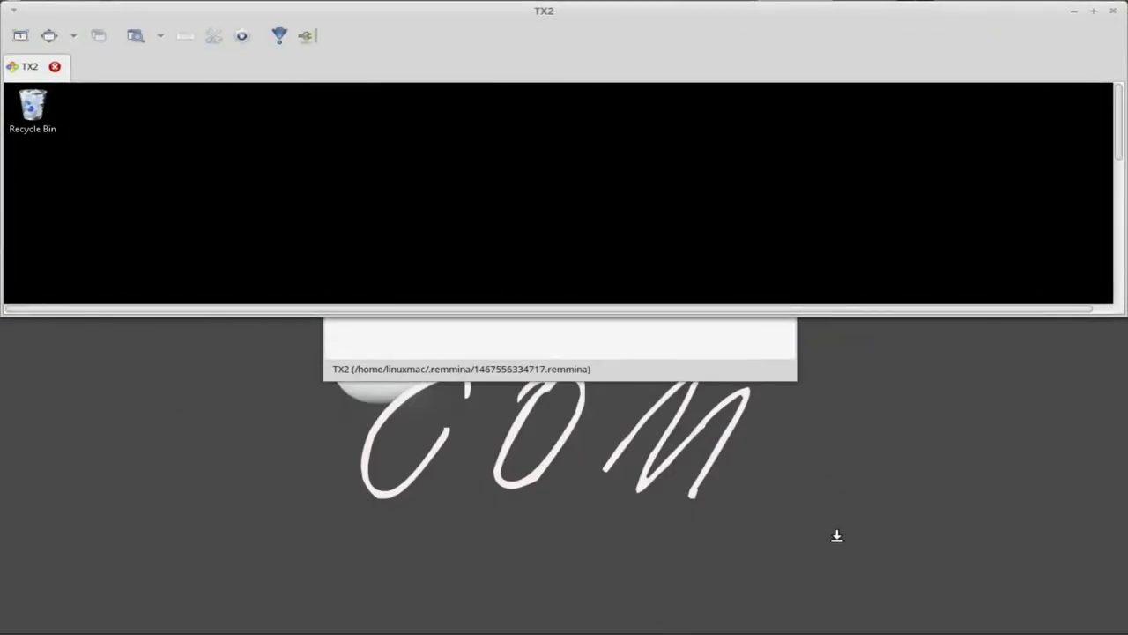
key("super+Up")
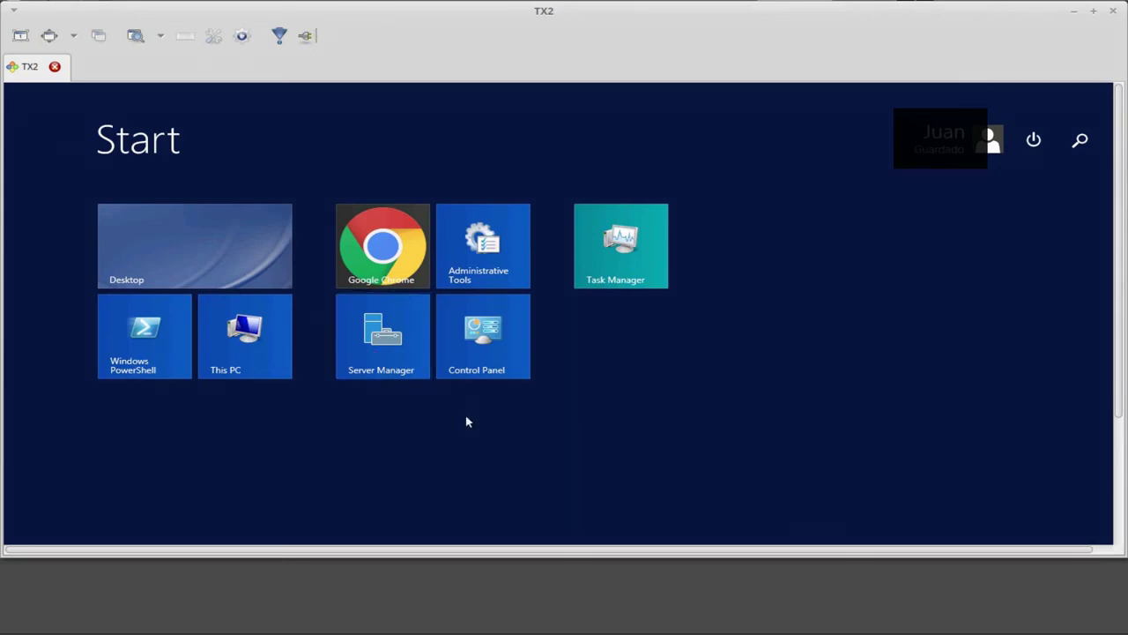
Step: Toggle the remote Windows Server 2012 session between desktop and Start screen with the Windows key
key("super")
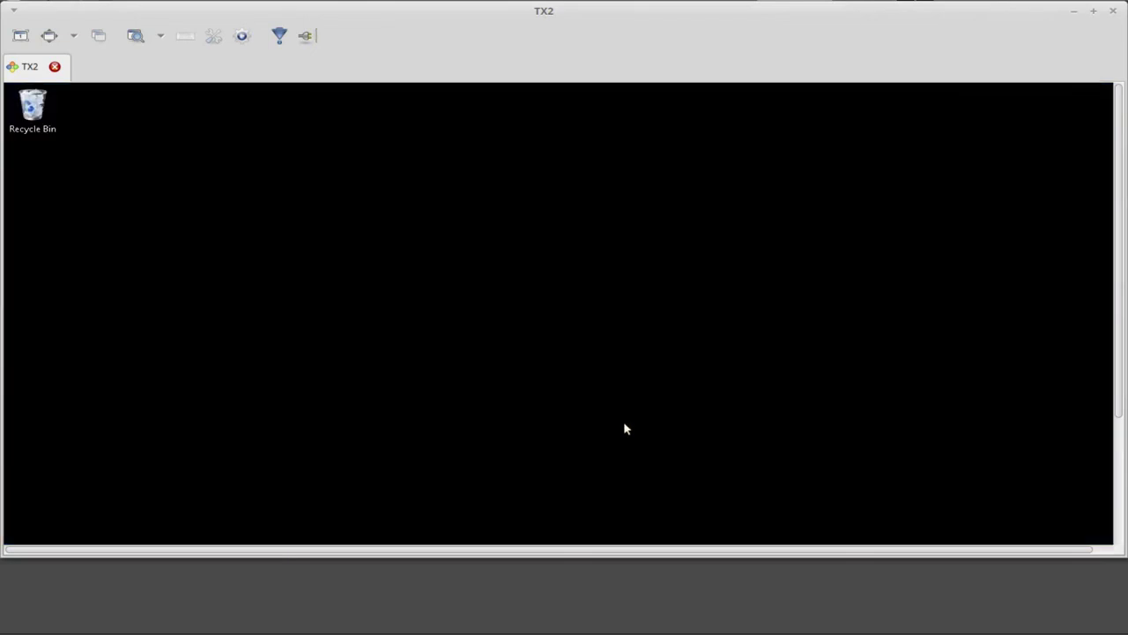
key("super")
key("super")
key("super")
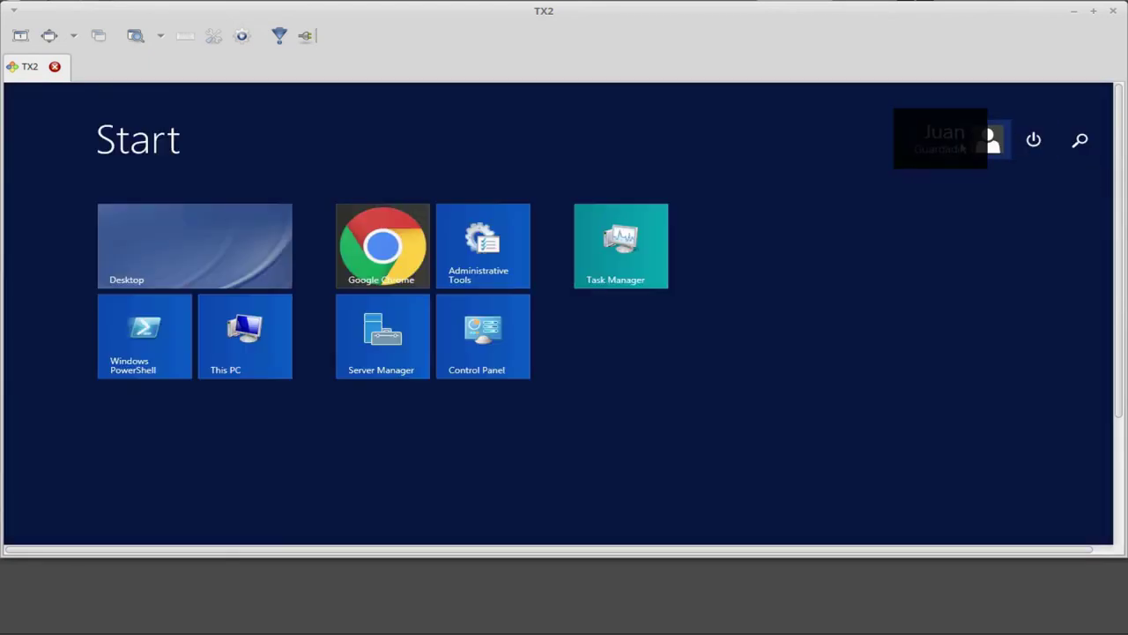